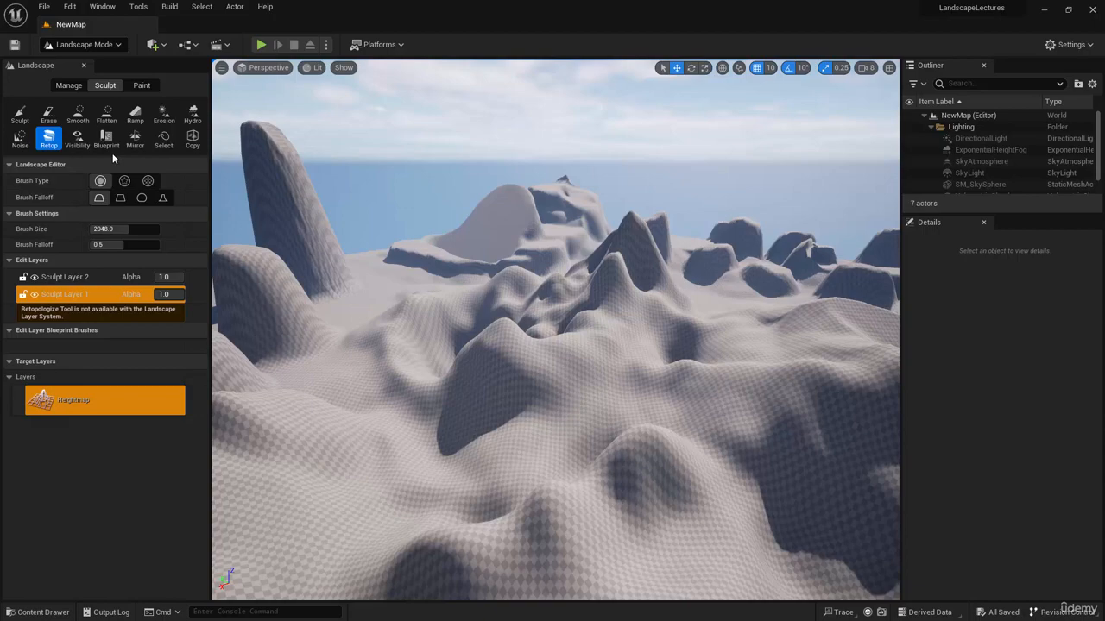
- Try mirroring the landscape from -X to +X about its centre with the Mirror tool, and undo the mirror
left_click(136, 140)
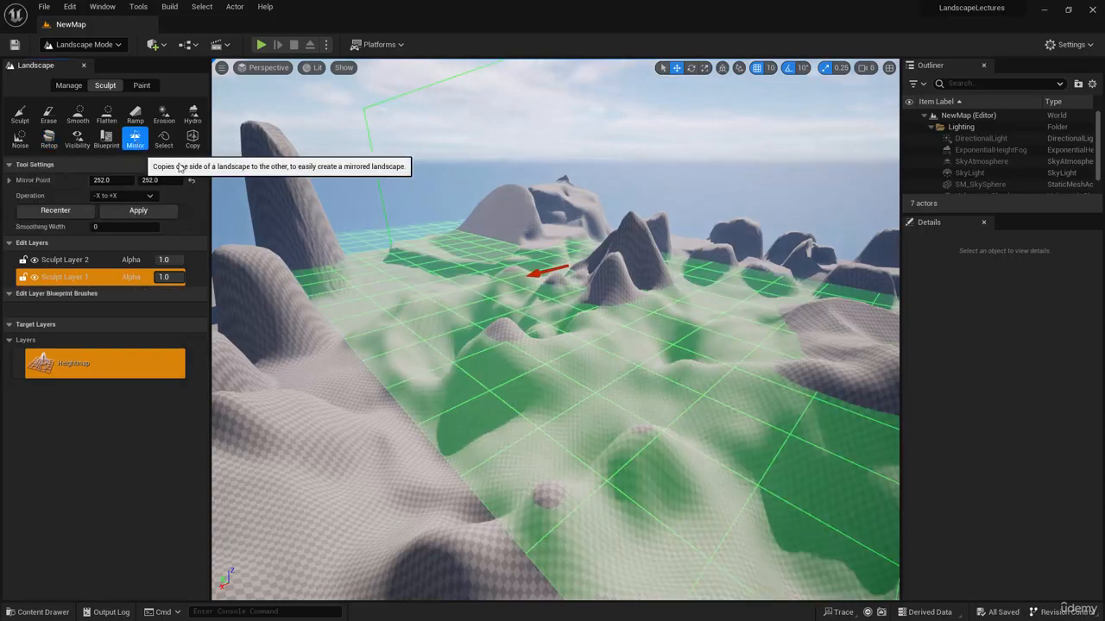
key("d")
right_click_drag(413, 317, 303, 321)
key("s")
key("d")
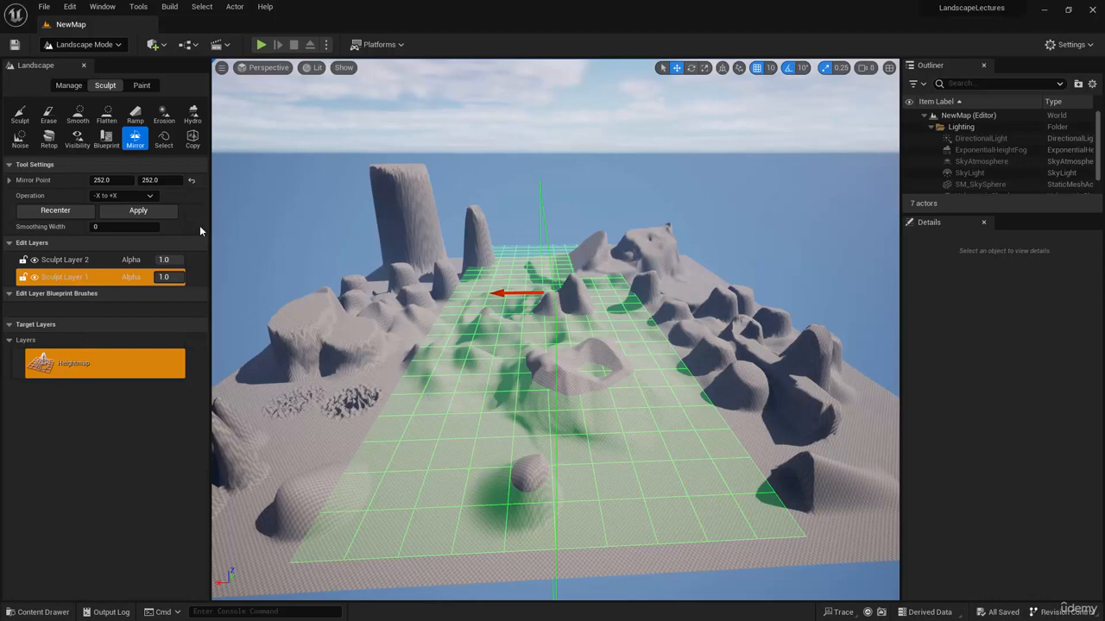
left_click(142, 211)
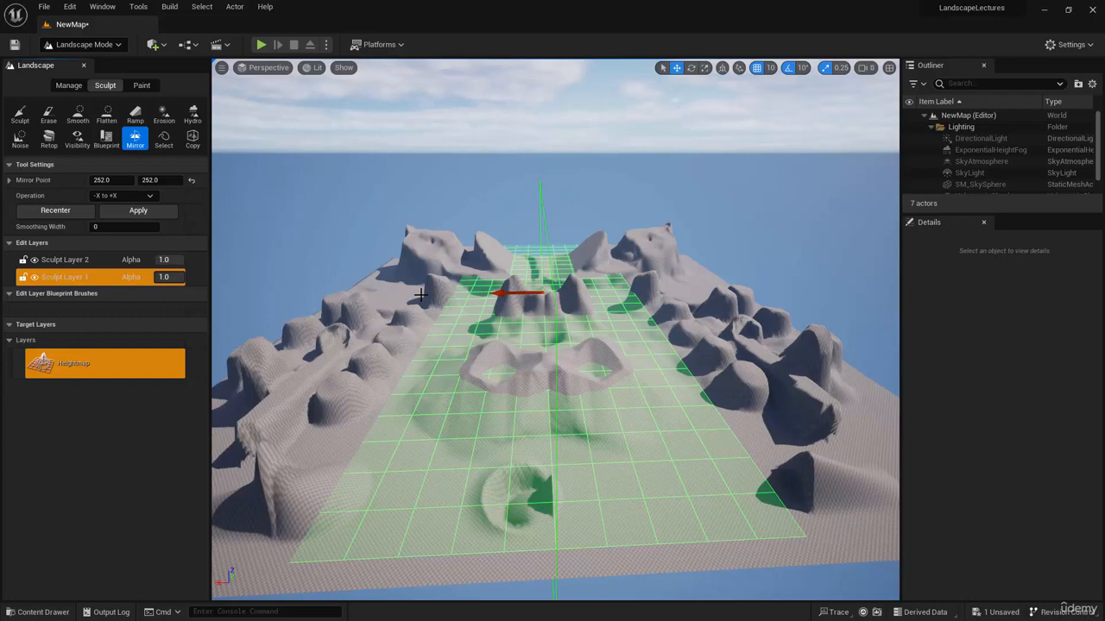
key("ctrl+z")
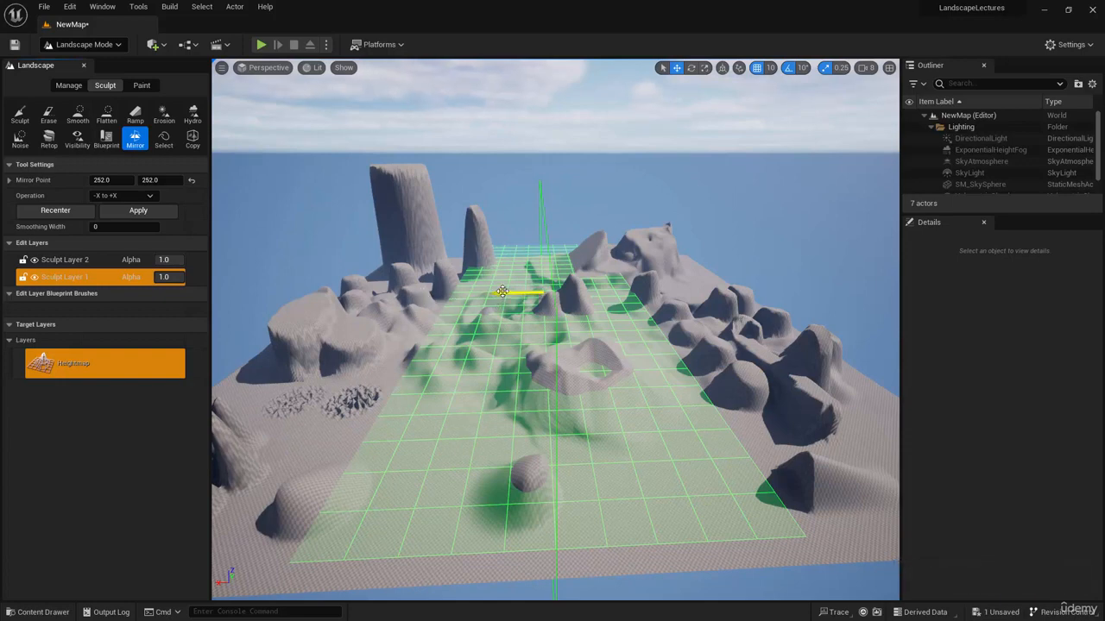
- Shift the mirror point along X to about 257.05, and recenter it on the landscape
mouse_move(502, 292)
left_mouse_down()
mouse_move(550, 290)
mouse_move(506, 288)
mouse_move(479, 310)
mouse_move(516, 292)
left_mouse_up()
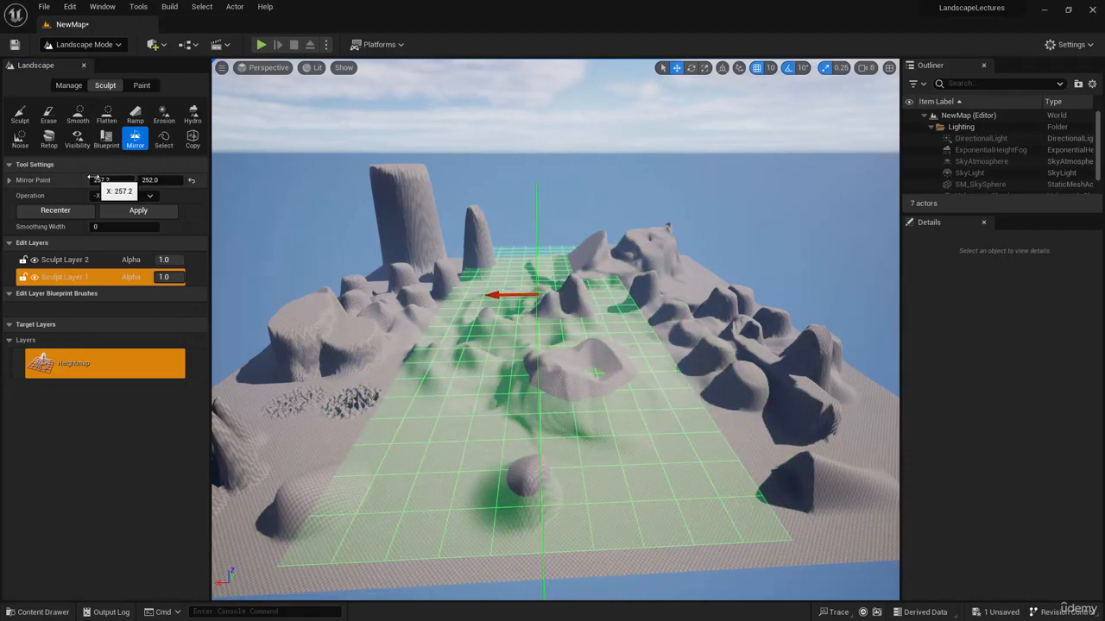
mouse_move(111, 180)
left_mouse_down()
mouse_move(61, 179)
mouse_move(110, 180)
left_mouse_up()
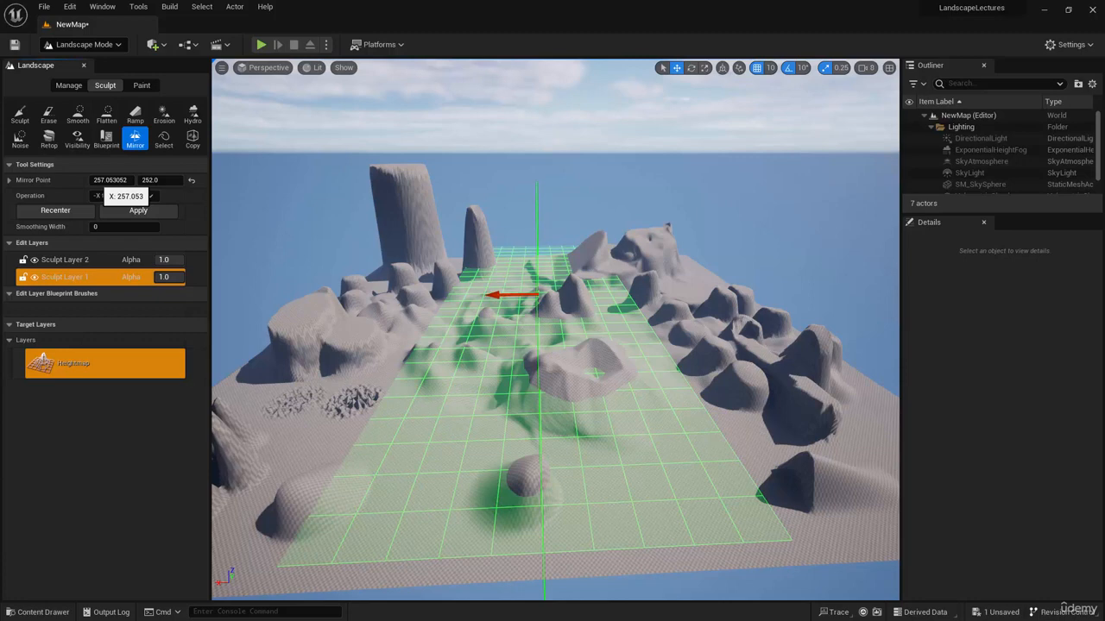
left_click(57, 212)
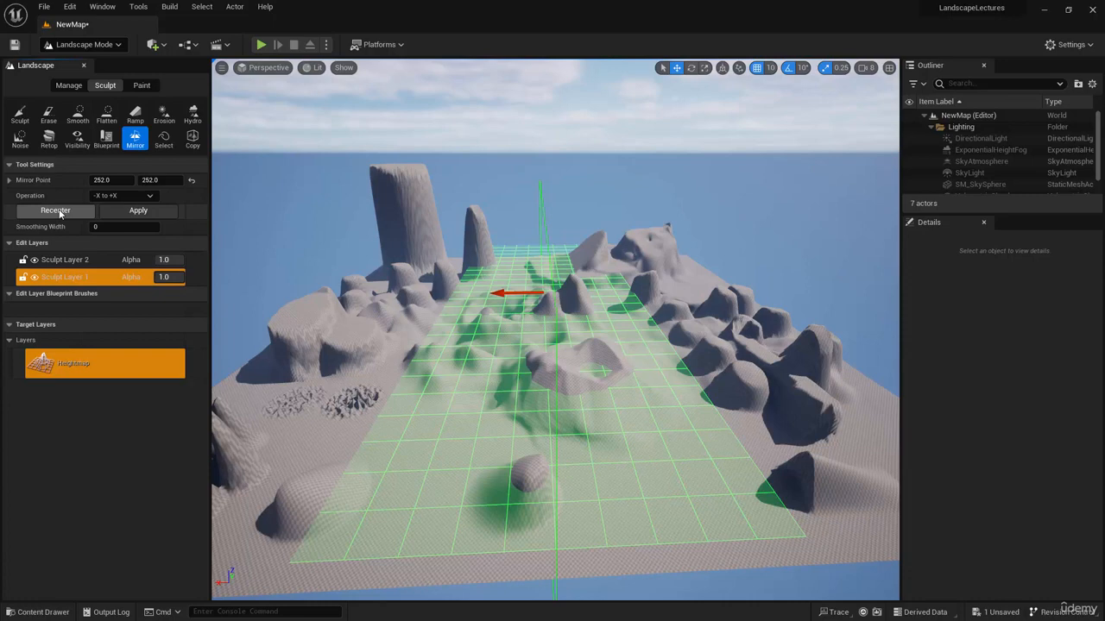
- Try mirroring the landscape with the operation set to +X to -X, and undo the mirror
left_click(120, 196)
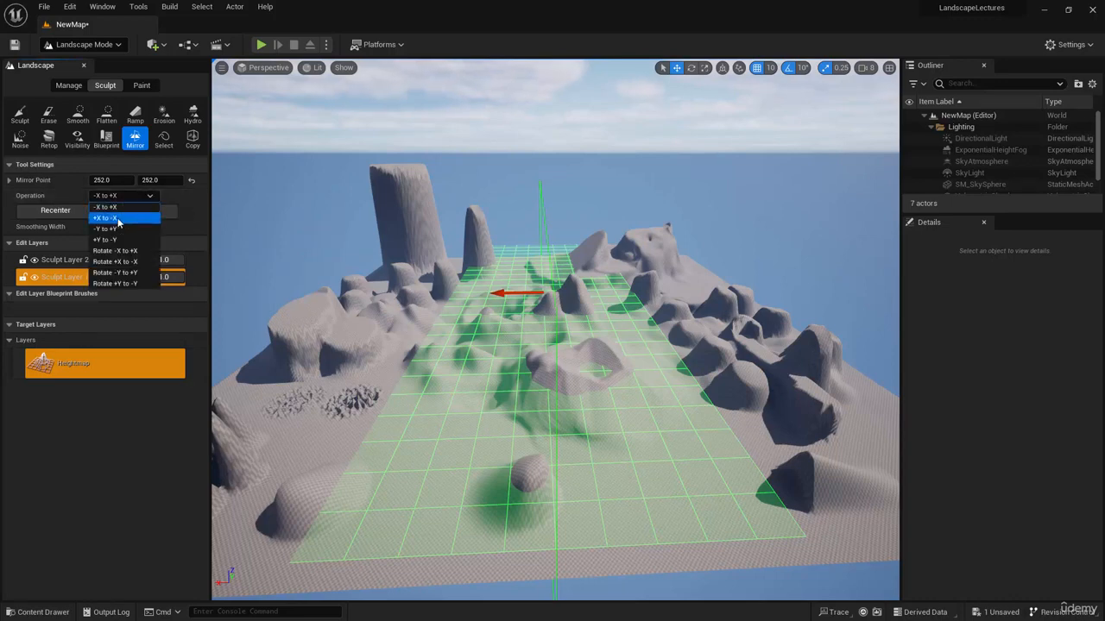
left_click(118, 220)
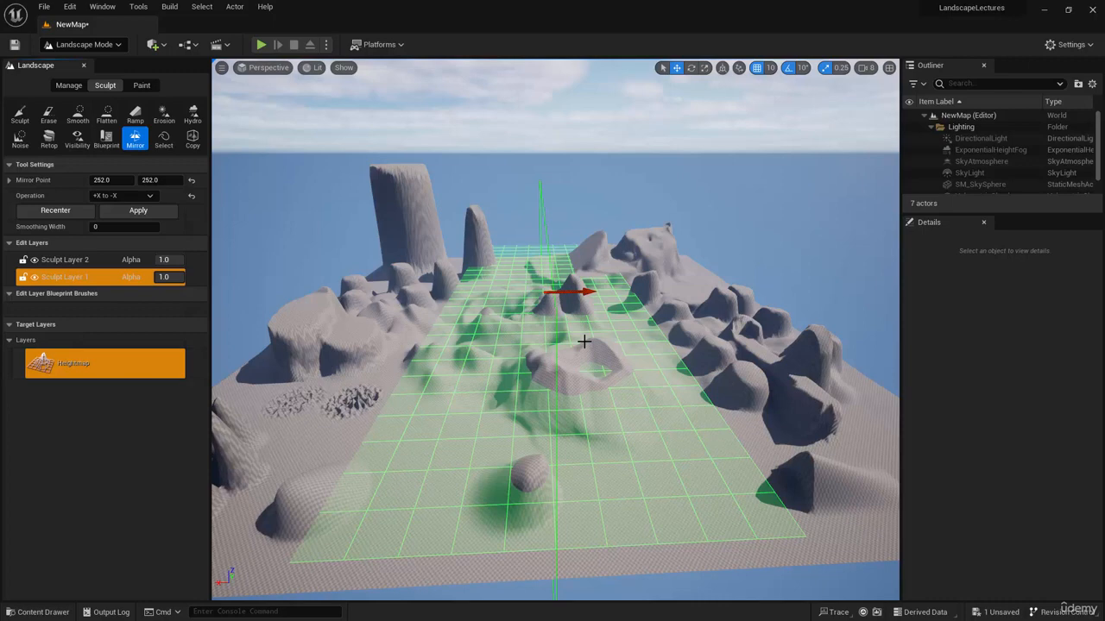
left_click(137, 212)
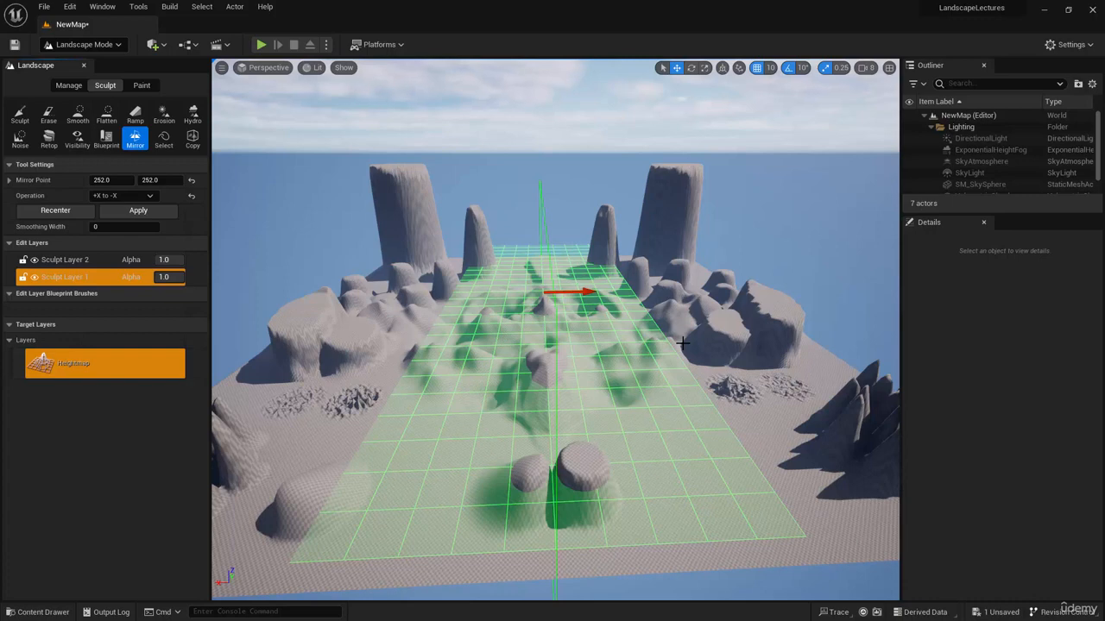
key("ctrl+z")
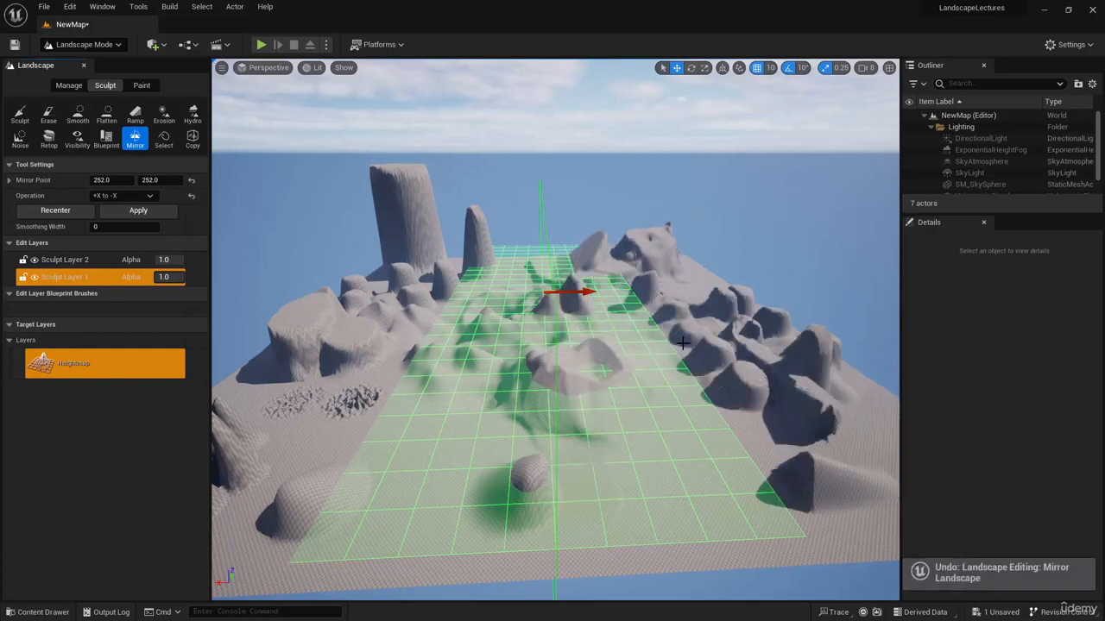
- Preview the mirror plane with the operation set to -Y to +Y and to +Y to -Y, without applying it
left_click(134, 200)
left_click(128, 227)
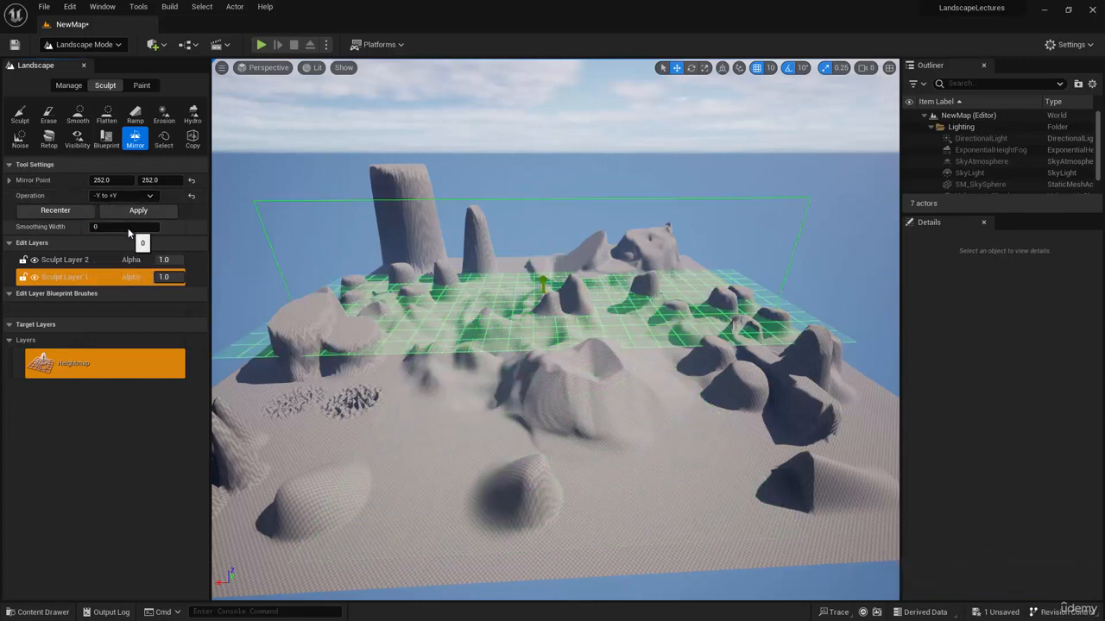
left_click(129, 196)
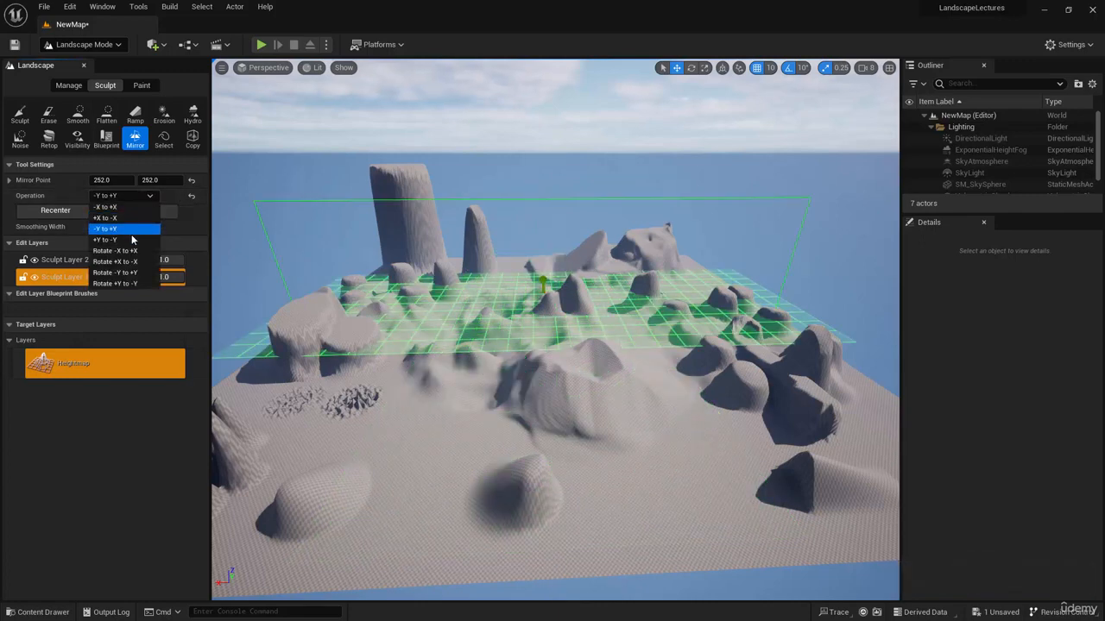
left_click(130, 234)
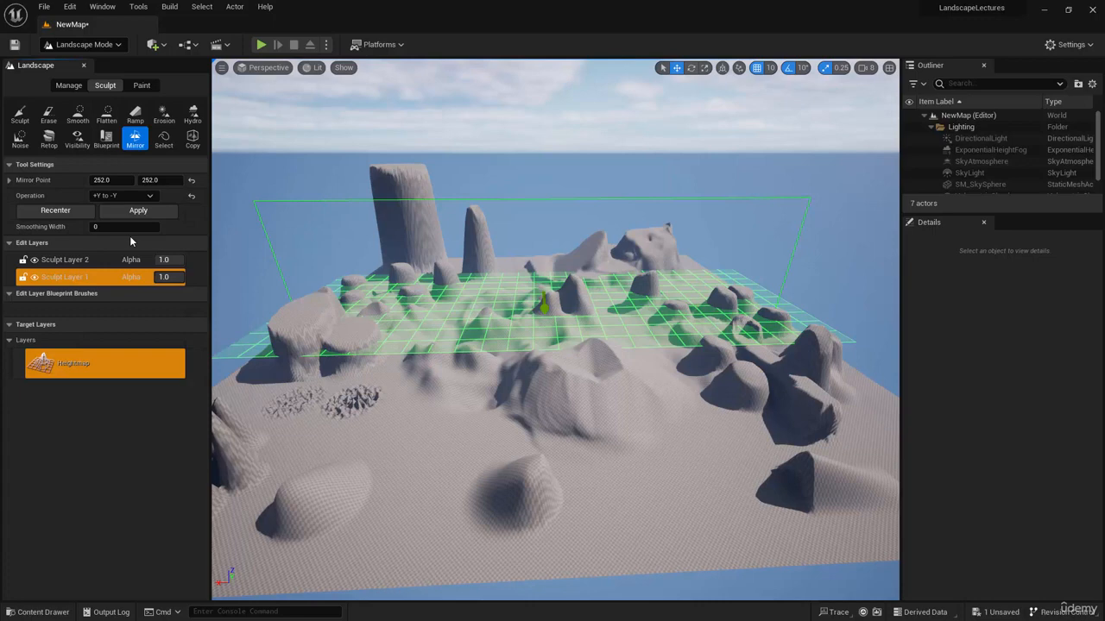
- Set the mirror operation back to -X to +X, apply it to compare both halves, and undo the mirror
left_click(134, 196)
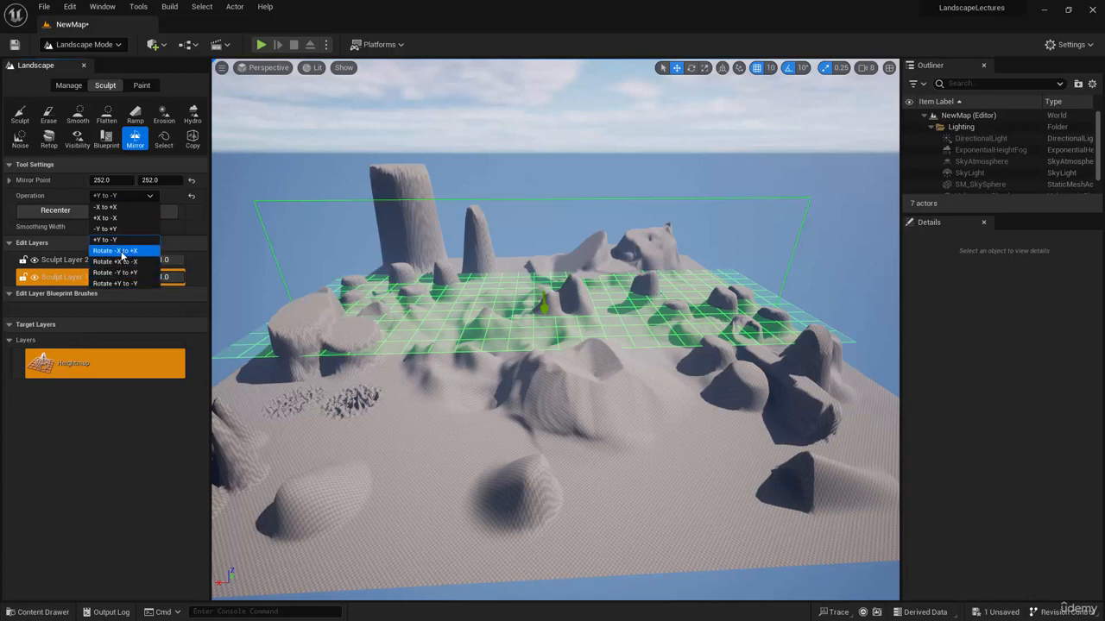
left_click(107, 209)
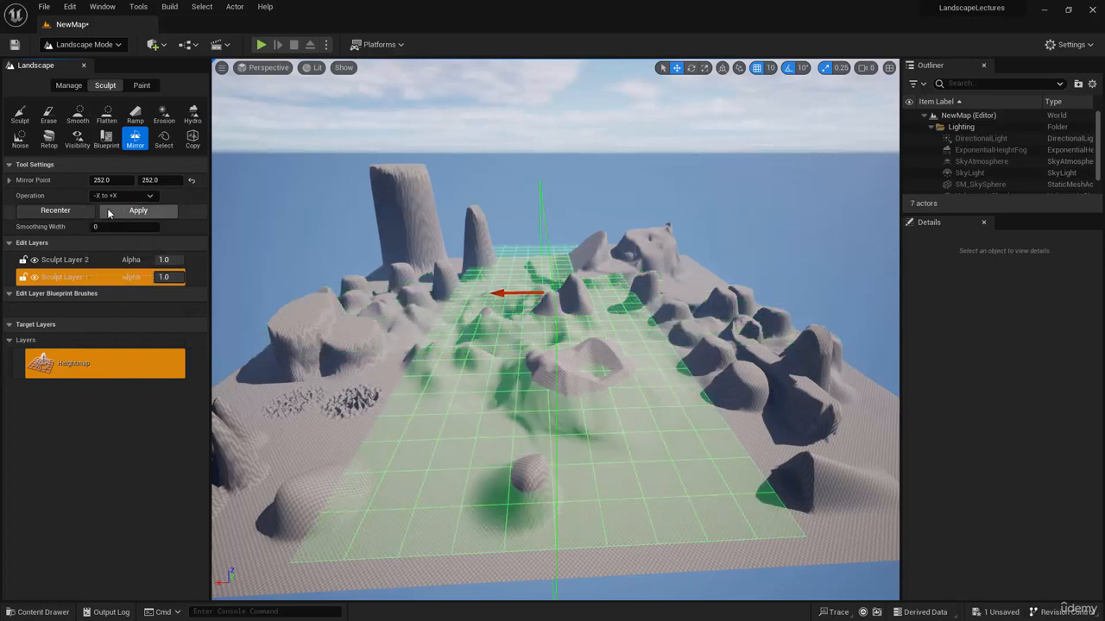
left_click(118, 214)
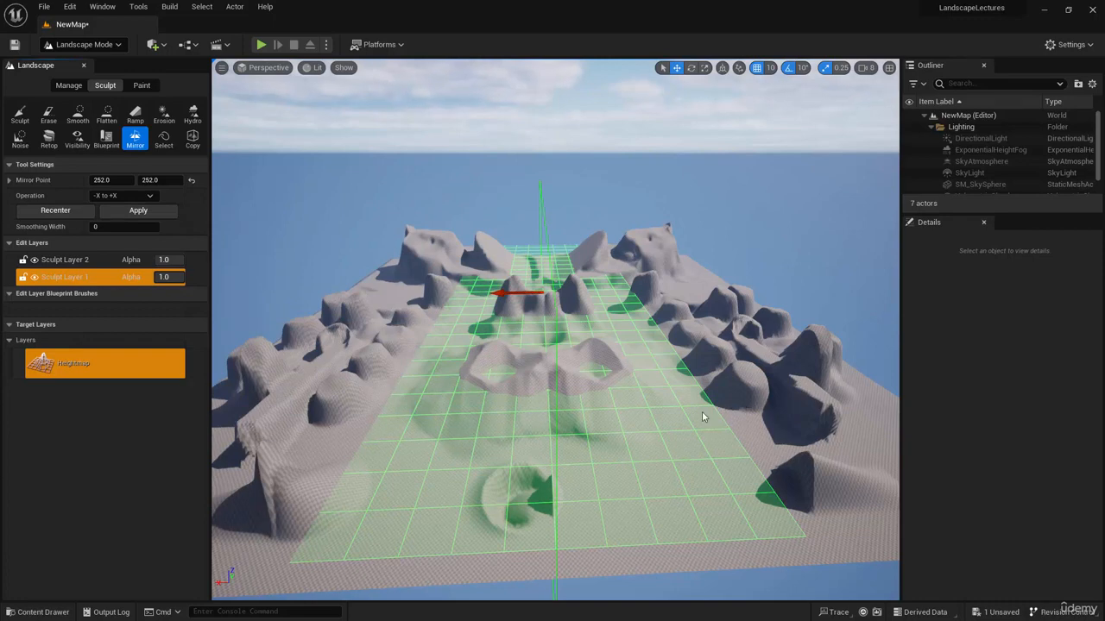
right_click_drag(701, 414, 690, 380)
key("w")
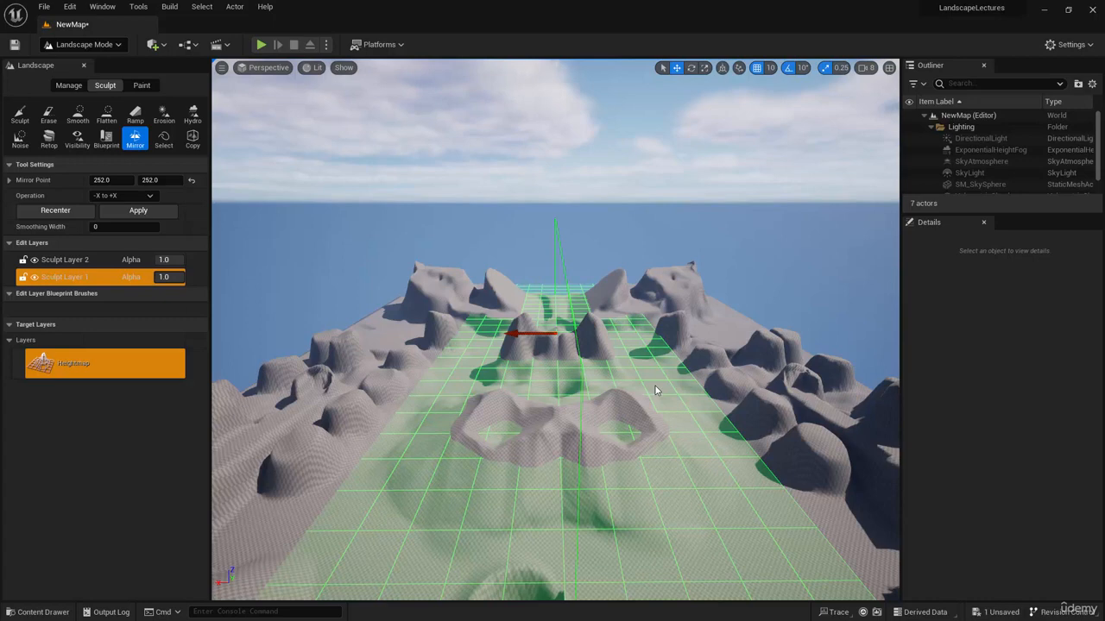
key("ctrl+z")
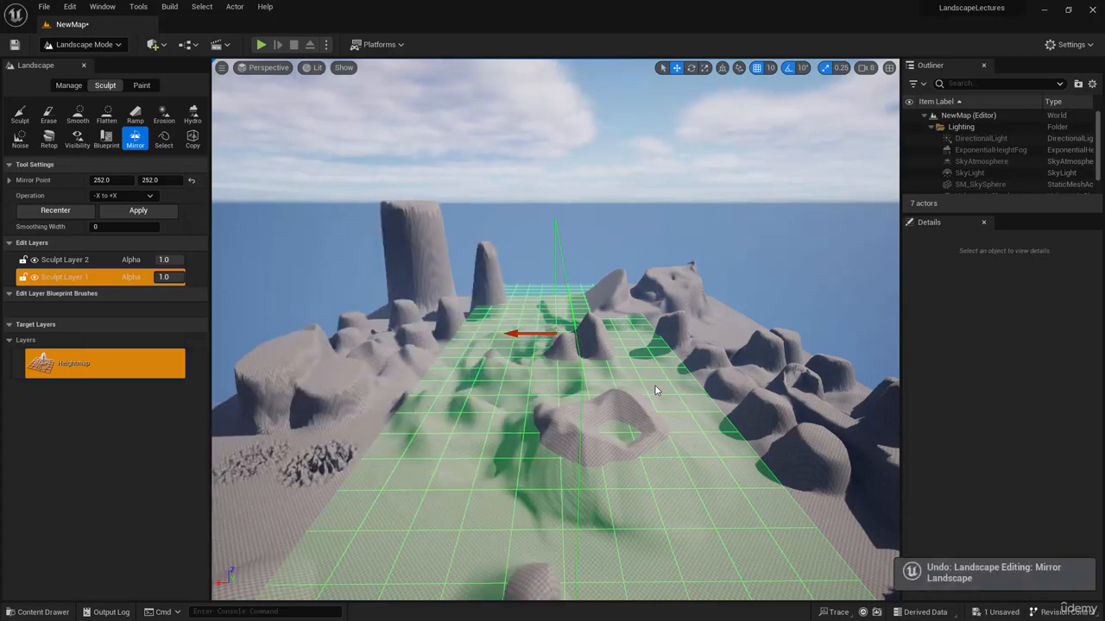
- Set the mirror operation to Rotate -X to +X with the whole landscape in view
right_click_drag(655, 386, 634, 443)
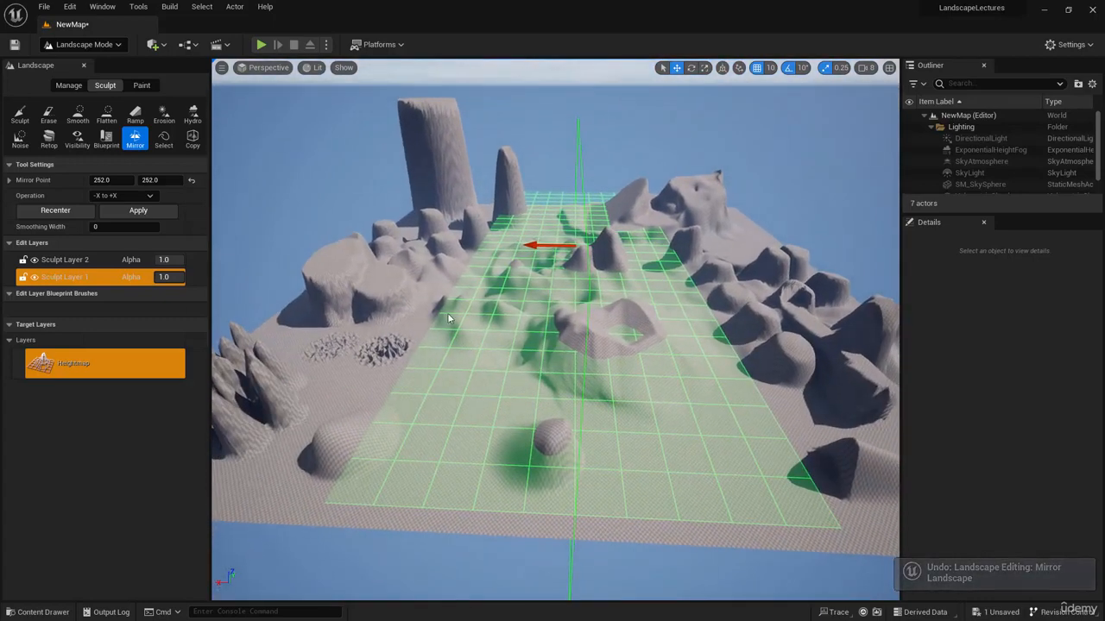
left_click(144, 198)
left_click(121, 251)
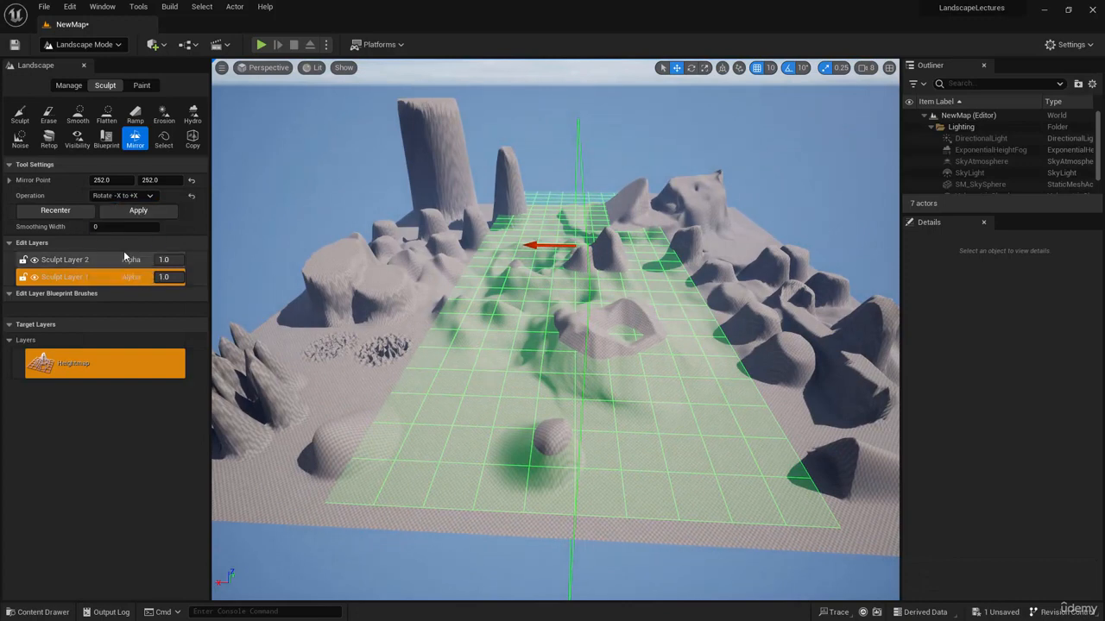
- Try the rotated mirror without smoothing, inspect the seam along the mirror line up close, and undo it
left_click(131, 214)
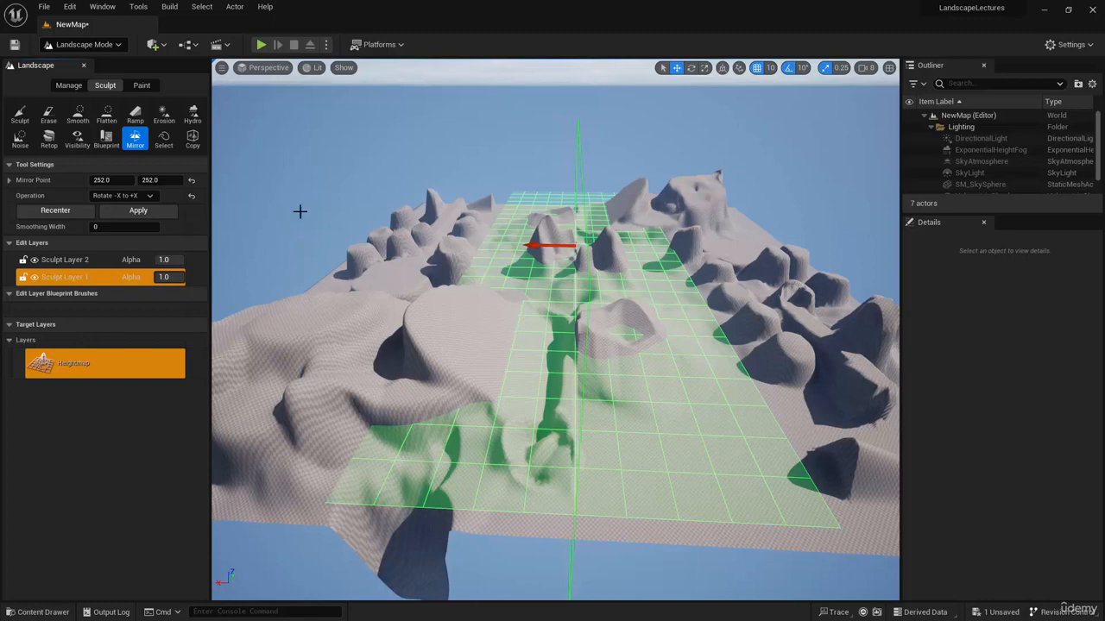
left_click(20, 113)
key("w")
mouse_move(547, 316)
right_mouse_down()
mouse_move(546, 208)
mouse_move(540, 362)
right_mouse_up()
mouse_move(543, 199)
left_mouse_down()
mouse_move(547, 185)
mouse_move(557, 359)
mouse_move(533, 569)
left_mouse_up()
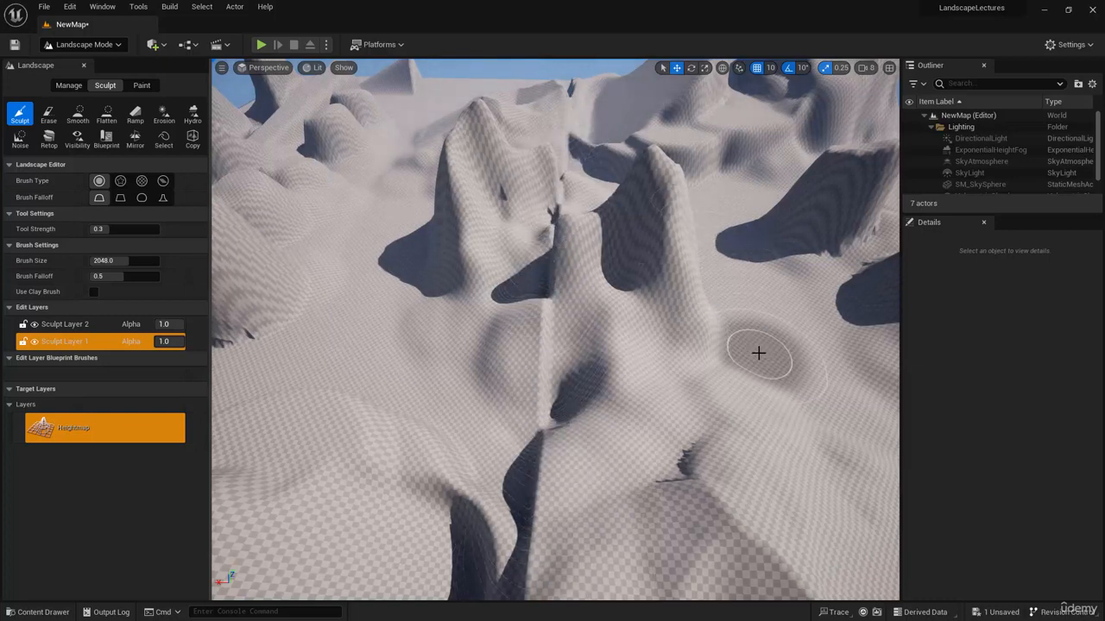
left_click(134, 139)
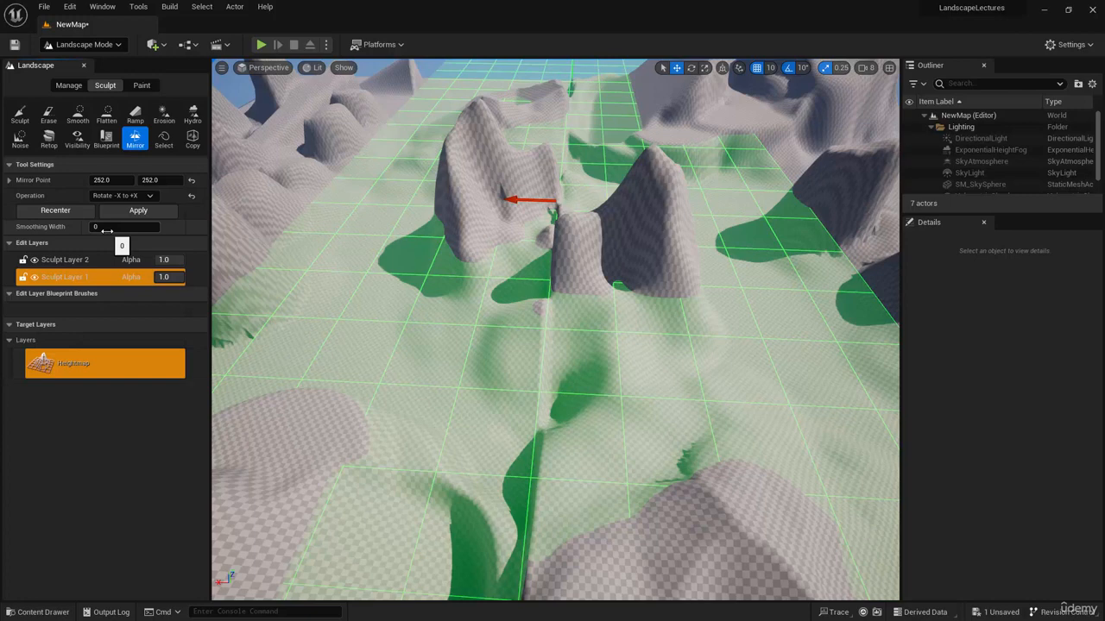
key("ctrl+z")
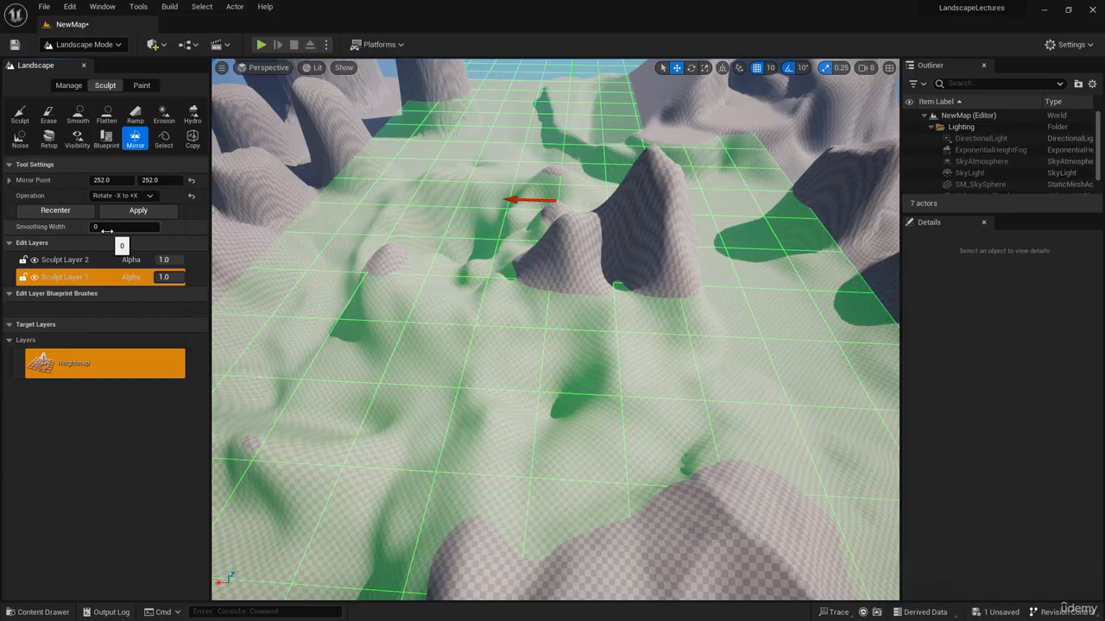
- Apply the rotated mirror with a Smoothing Width of 15, and check the seam with the mirror grid hidden
left_click(107, 232)
type("15")
key("Return")
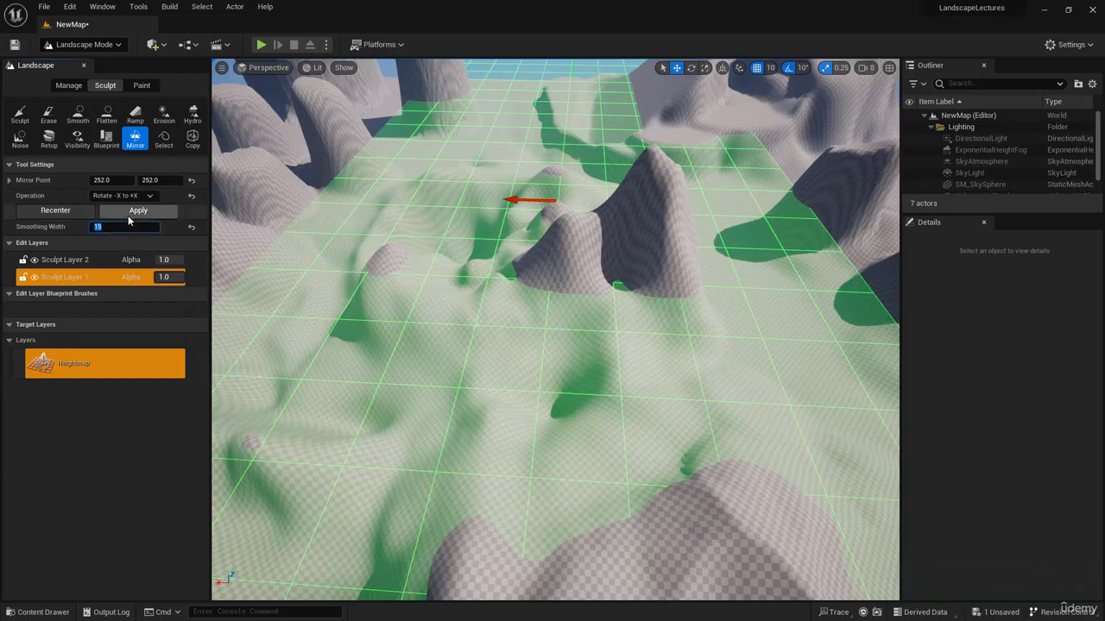
left_click(130, 215)
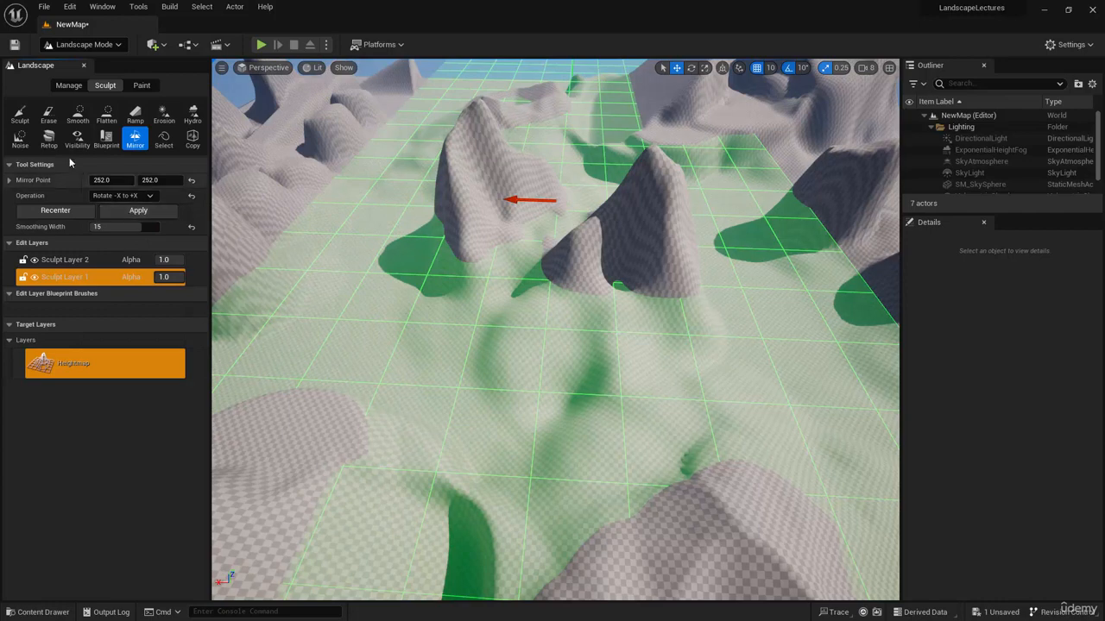
left_click(19, 114)
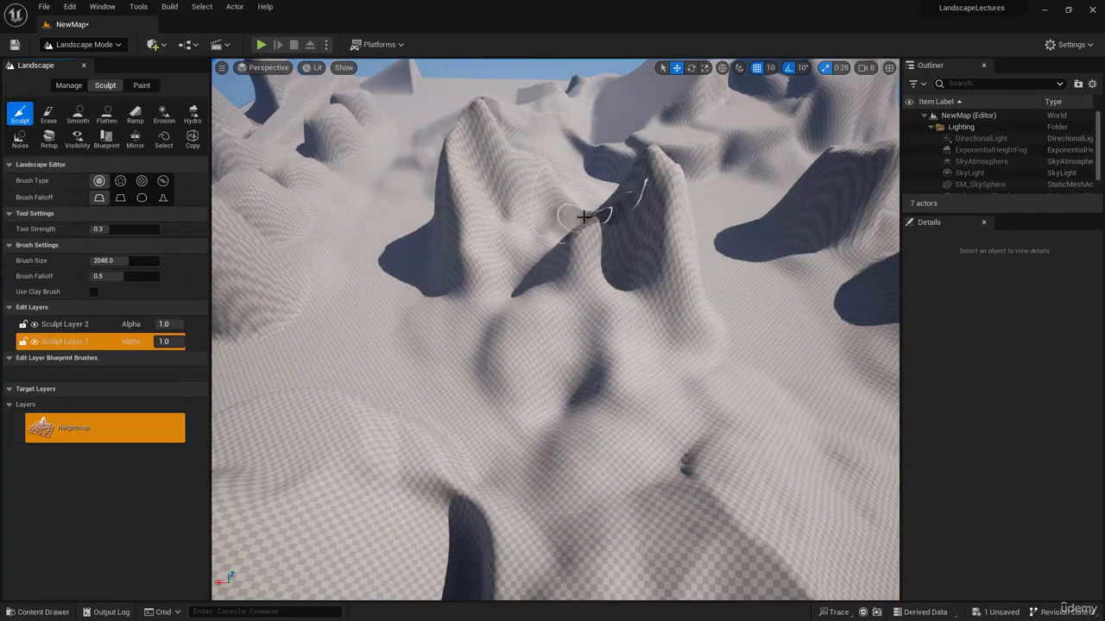
- Paint a region selection over the top of the tall foreground pillar with the Select tool
left_click(163, 139)
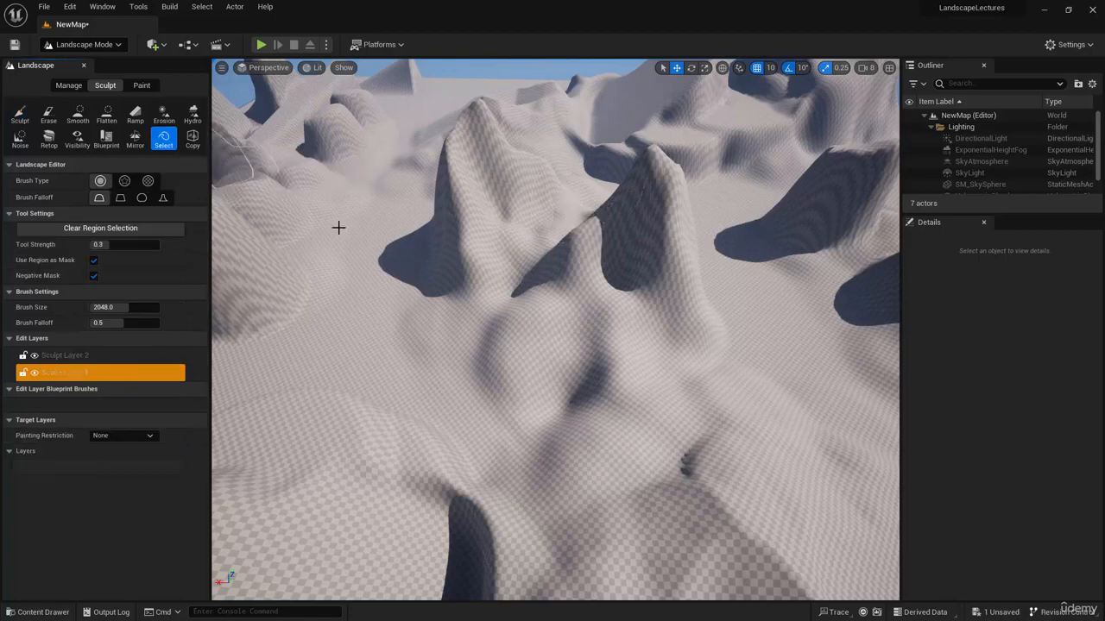
mouse_move(511, 356)
right_mouse_down()
mouse_move(561, 333)
mouse_move(574, 302)
mouse_move(509, 294)
mouse_move(458, 216)
mouse_move(453, 362)
mouse_move(518, 440)
mouse_move(505, 362)
mouse_move(522, 466)
mouse_move(518, 456)
right_mouse_up()
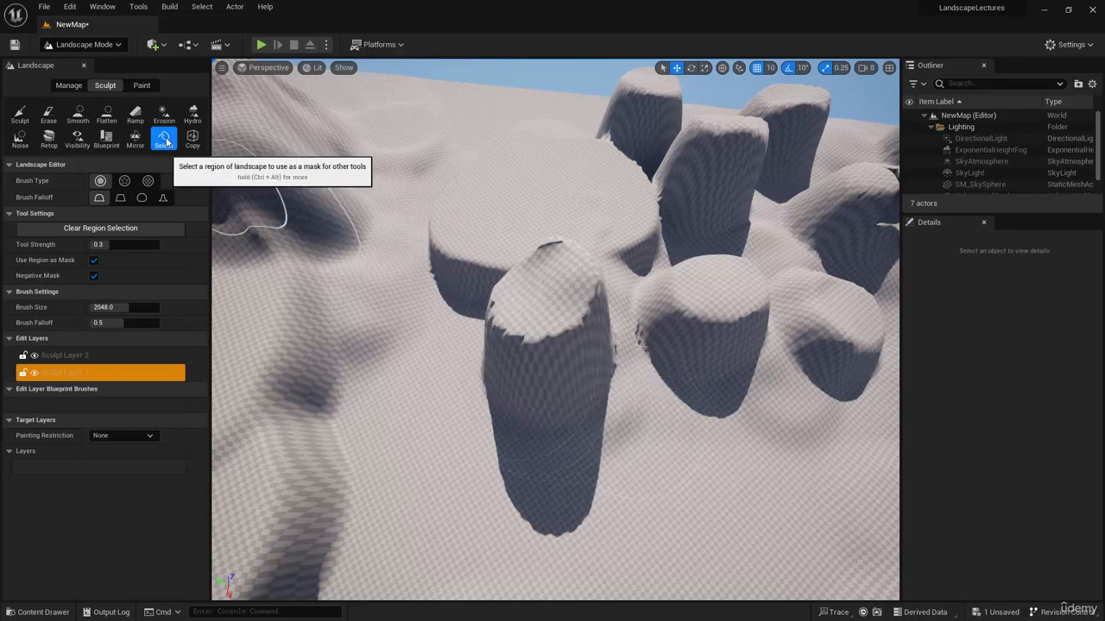
left_click(548, 301)
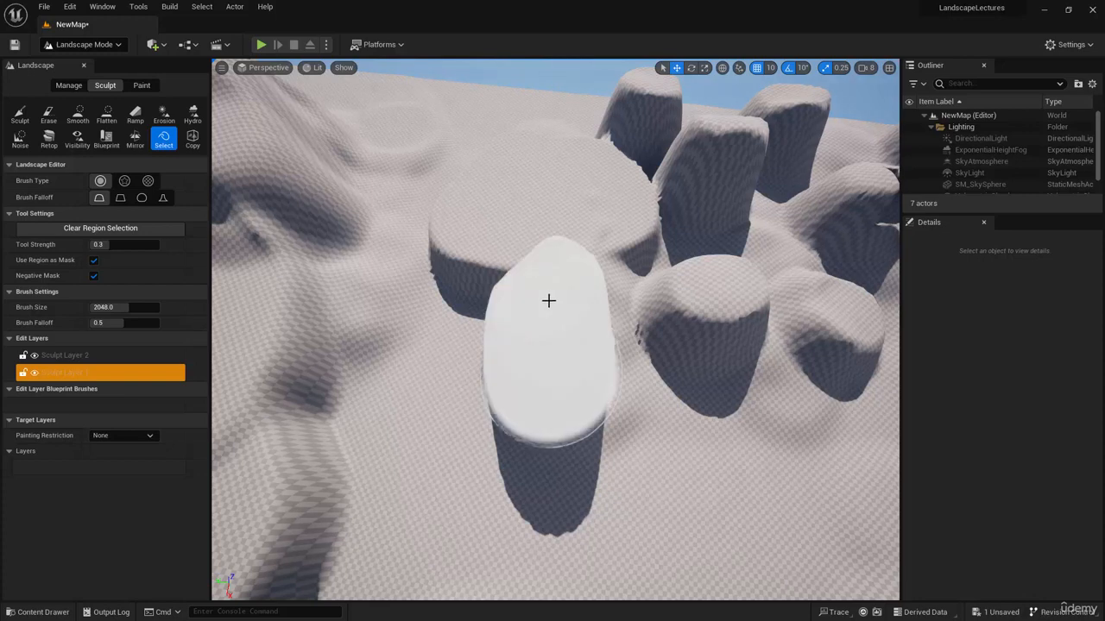
left_click_drag(548, 300, 539, 298)
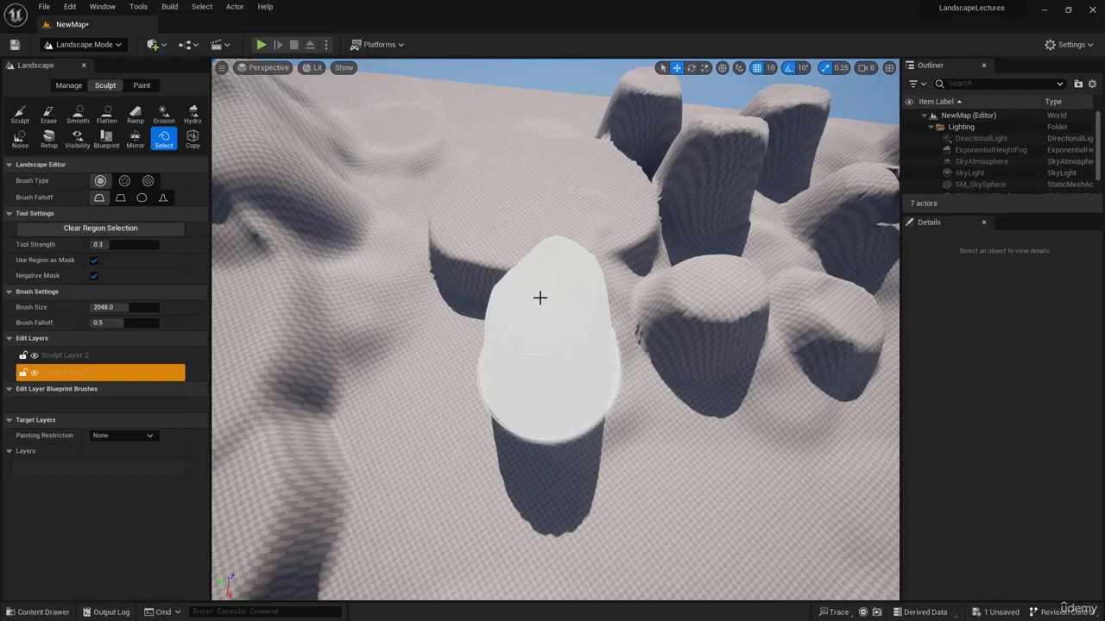
- Add the far edge of the flat plateau to the region selection, and erase that part of the selection
mouse_move(552, 140)
left_mouse_down()
mouse_move(522, 136)
mouse_move(536, 146)
left_mouse_up()
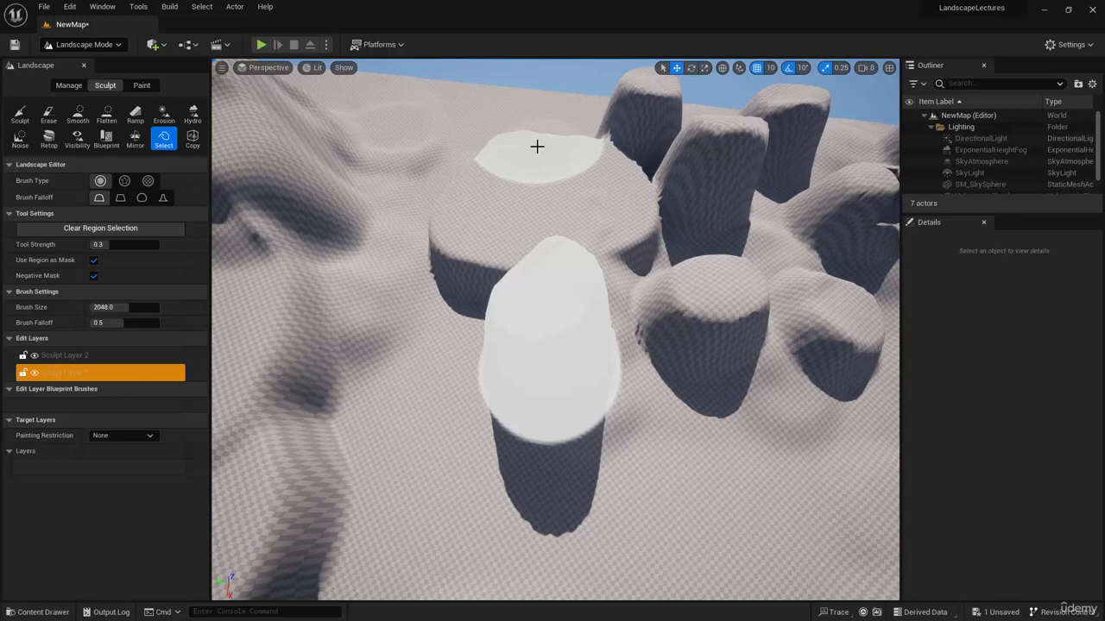
mouse_move(536, 147)
left_mouse_down("shift")
mouse_move(510, 158)
mouse_move(596, 143)
mouse_move(509, 140)
left_mouse_up("shift")
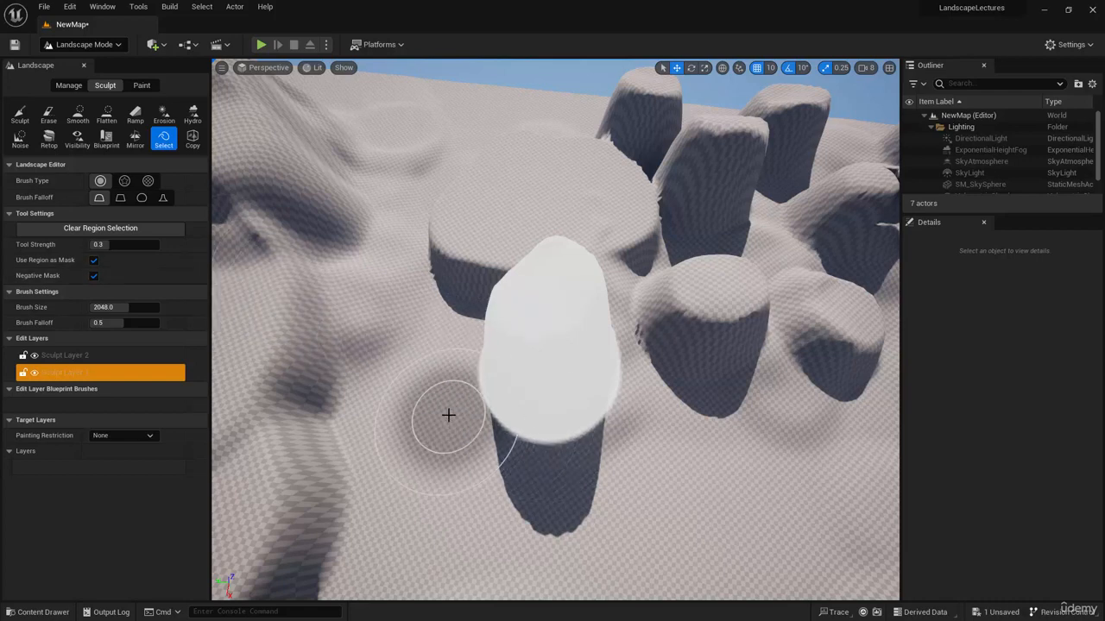
- Sculpt the terrain around the masked pillar upward, and flatten the raised ground into a plateau with the Flatten tool
left_click(20, 117)
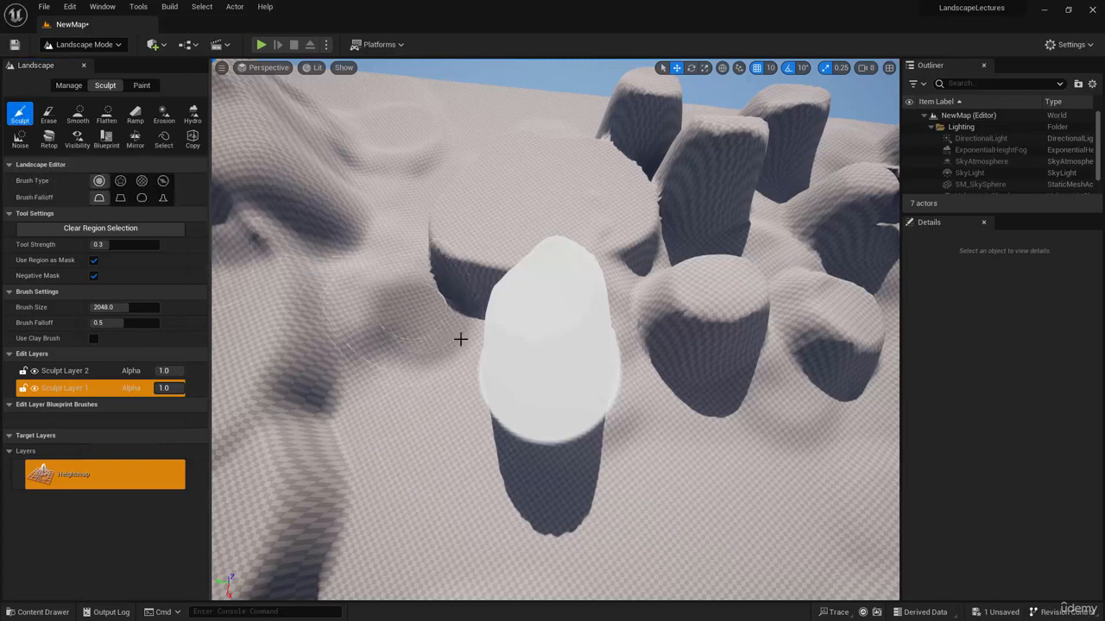
mouse_move(460, 330)
left_mouse_down()
mouse_move(446, 478)
mouse_move(542, 375)
mouse_move(517, 296)
mouse_move(544, 306)
mouse_move(552, 458)
mouse_move(503, 475)
mouse_move(492, 437)
mouse_move(555, 336)
mouse_move(619, 360)
mouse_move(460, 385)
mouse_move(475, 296)
mouse_move(405, 353)
mouse_move(309, 398)
left_mouse_up()
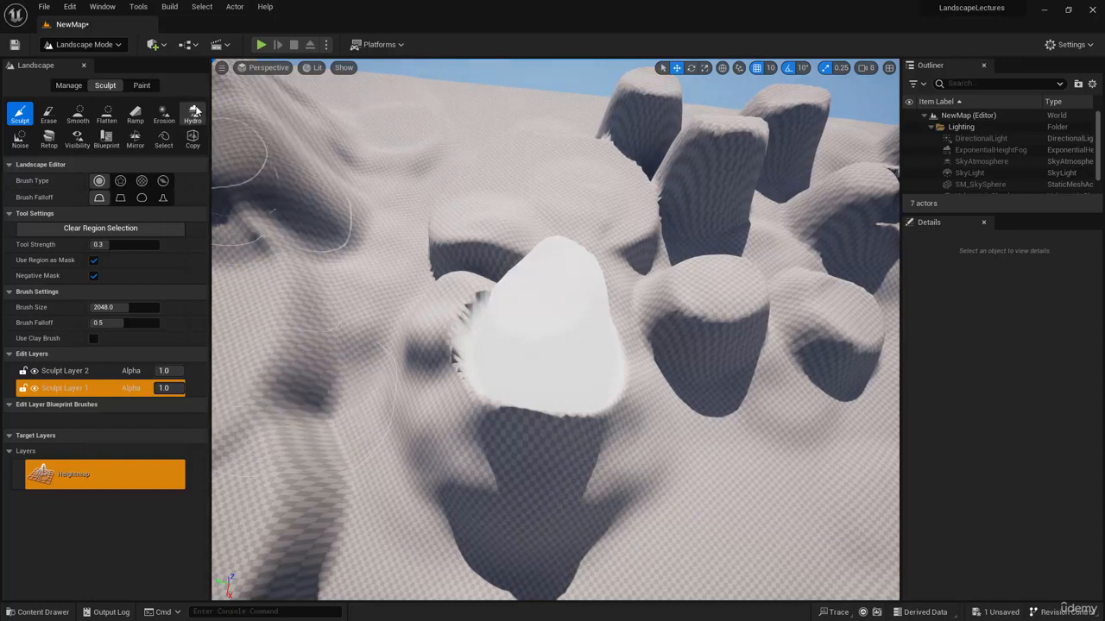
left_click(106, 114)
mouse_move(404, 358)
left_mouse_down()
mouse_move(426, 353)
mouse_move(484, 299)
mouse_move(526, 440)
mouse_move(612, 402)
mouse_move(474, 405)
left_mouse_up()
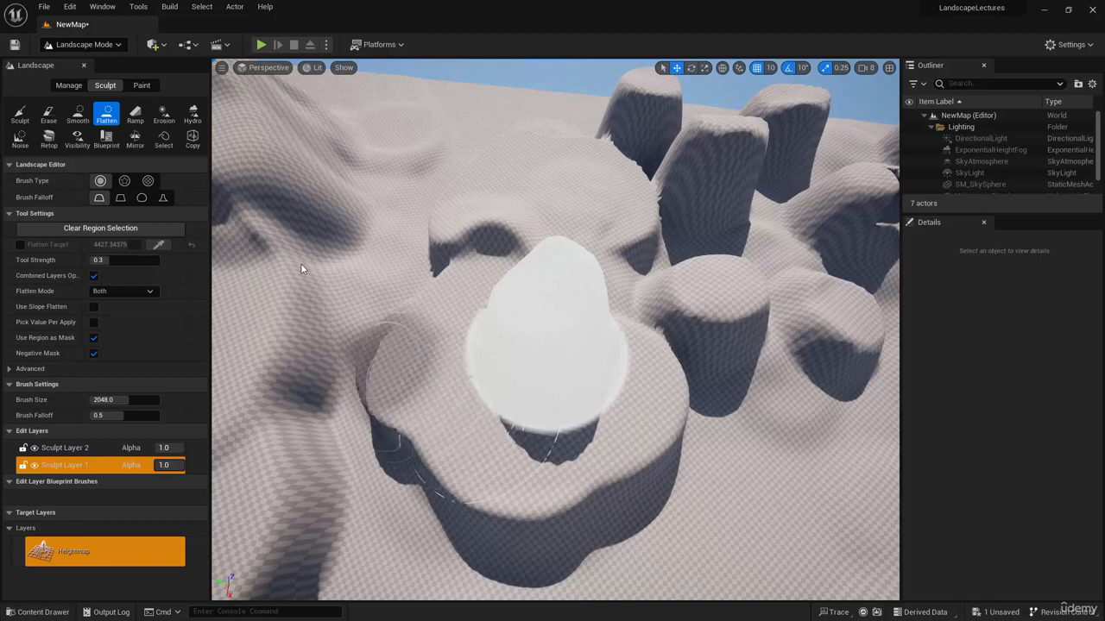
- Check the region mask options in the Paint tools, and clear the region selection with the Select tool
left_click(142, 85)
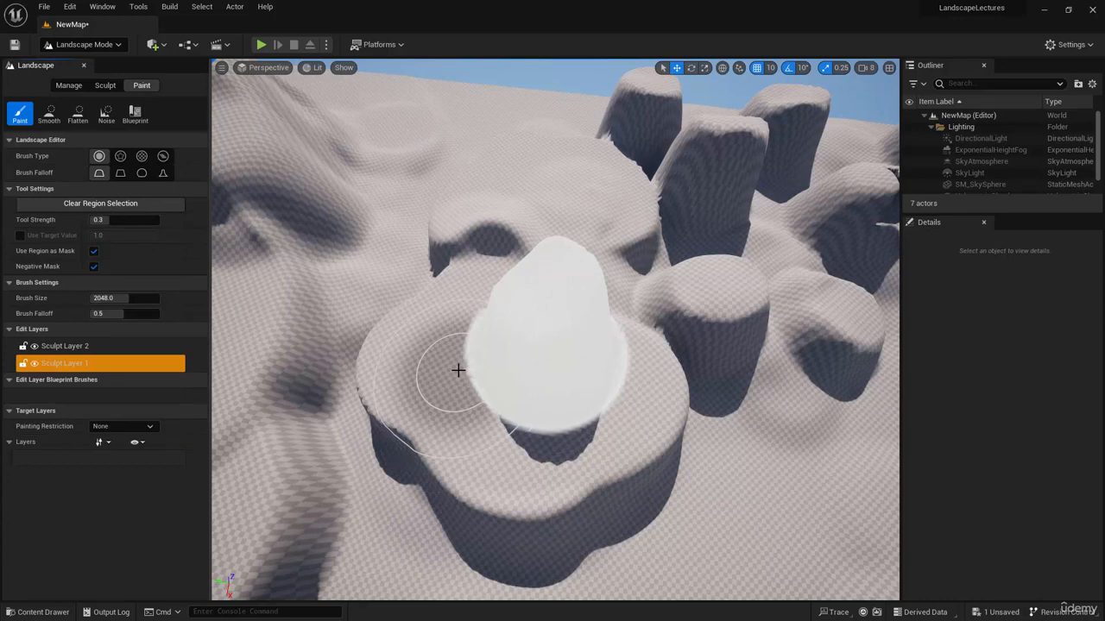
left_click(99, 85)
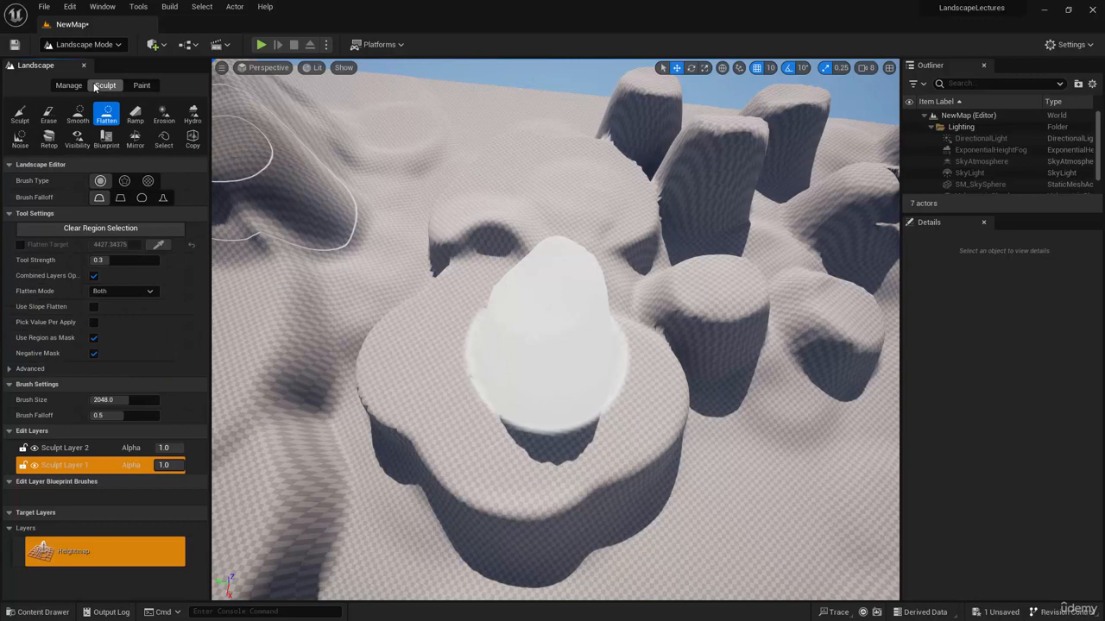
left_click(163, 138)
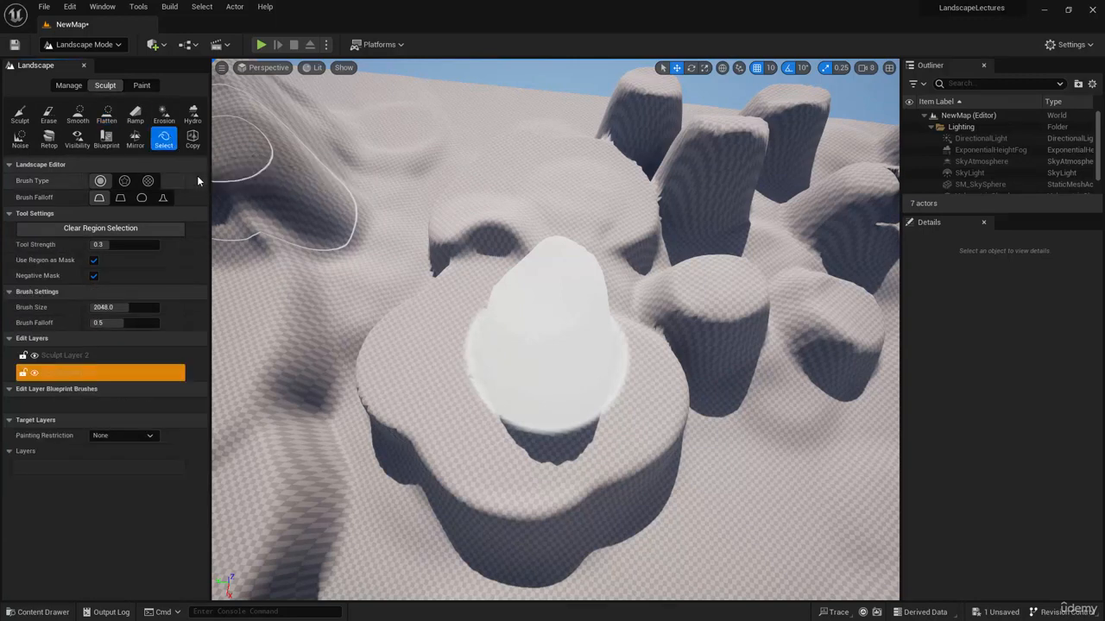
left_click(112, 230)
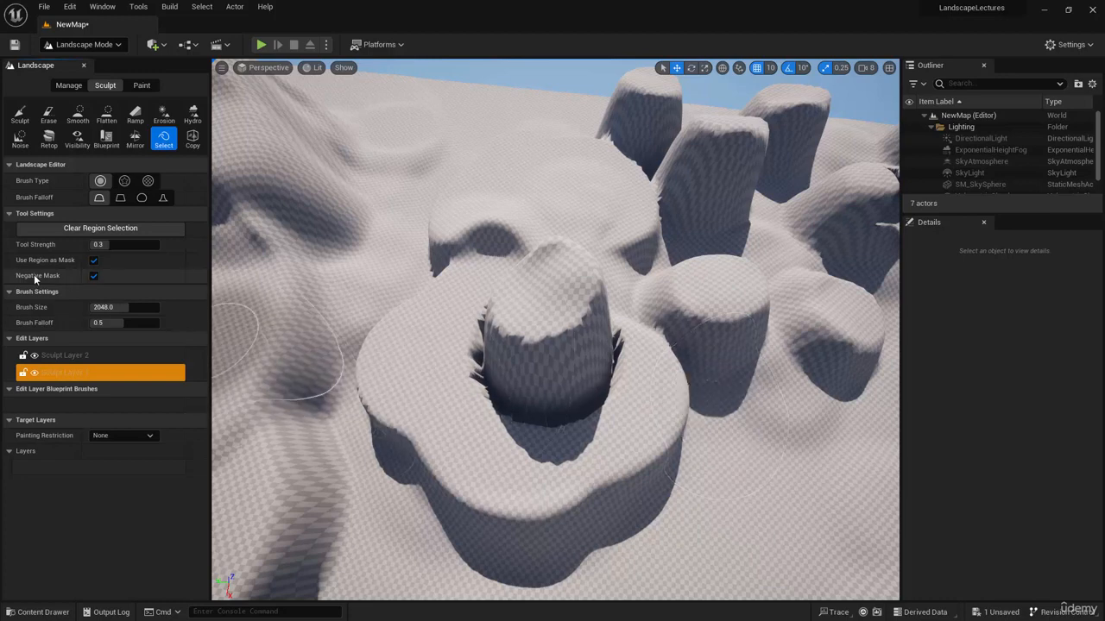
- Turn off Negative Mask, paint a region selection over the foreground pillar, and turn Negative Mask back on
left_click(94, 275)
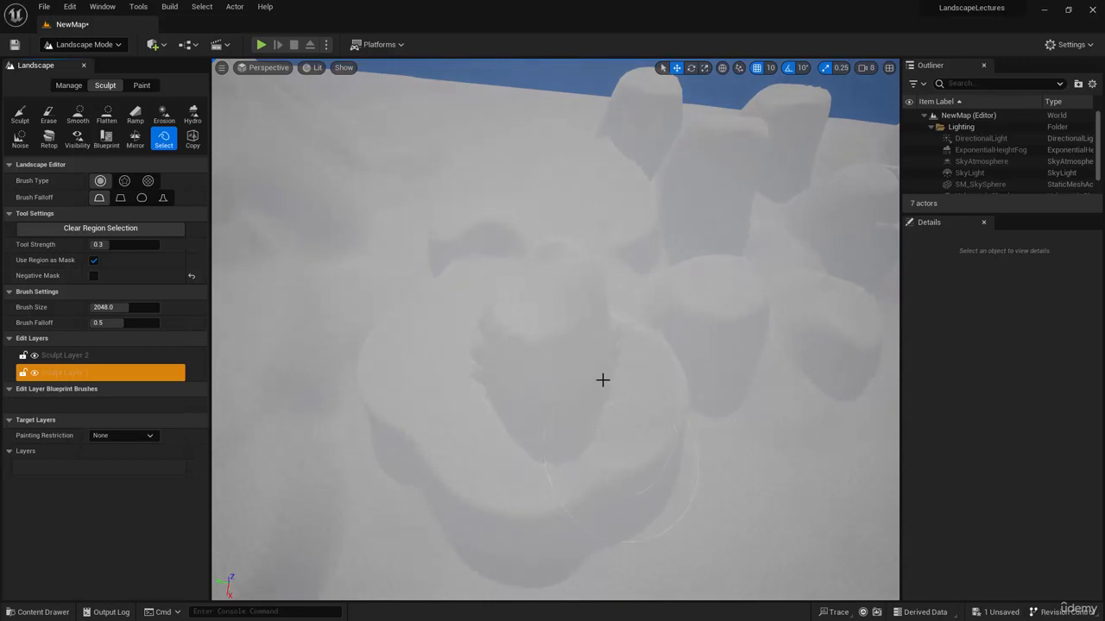
mouse_move(547, 308)
left_mouse_down()
mouse_move(548, 297)
mouse_move(536, 302)
left_mouse_up()
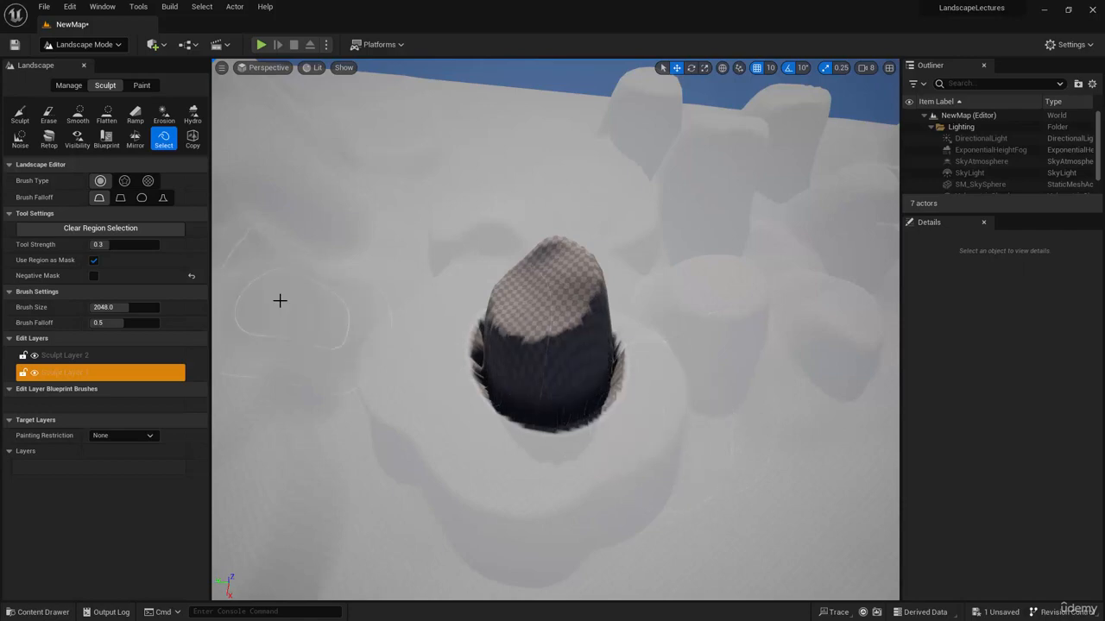
left_click(93, 275)
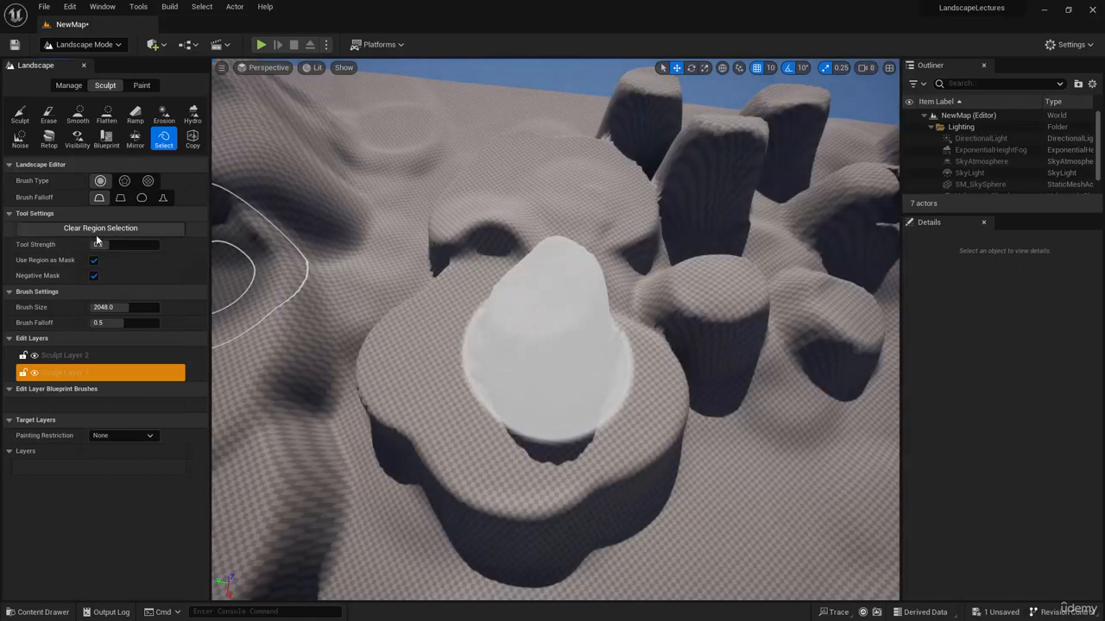
- Switch to the Copy tool and move its gizmo over the group of pillars, to about X 17320 and Y 2300
left_click(192, 139)
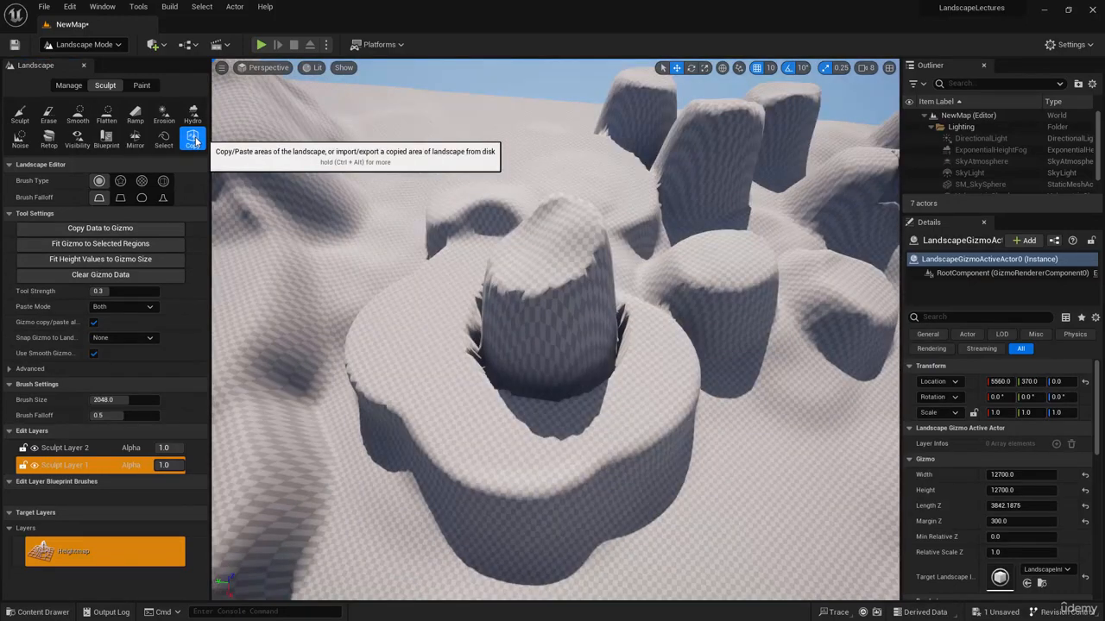
right_click_drag(718, 261, 718, 261)
right_click_drag(577, 216, 577, 217)
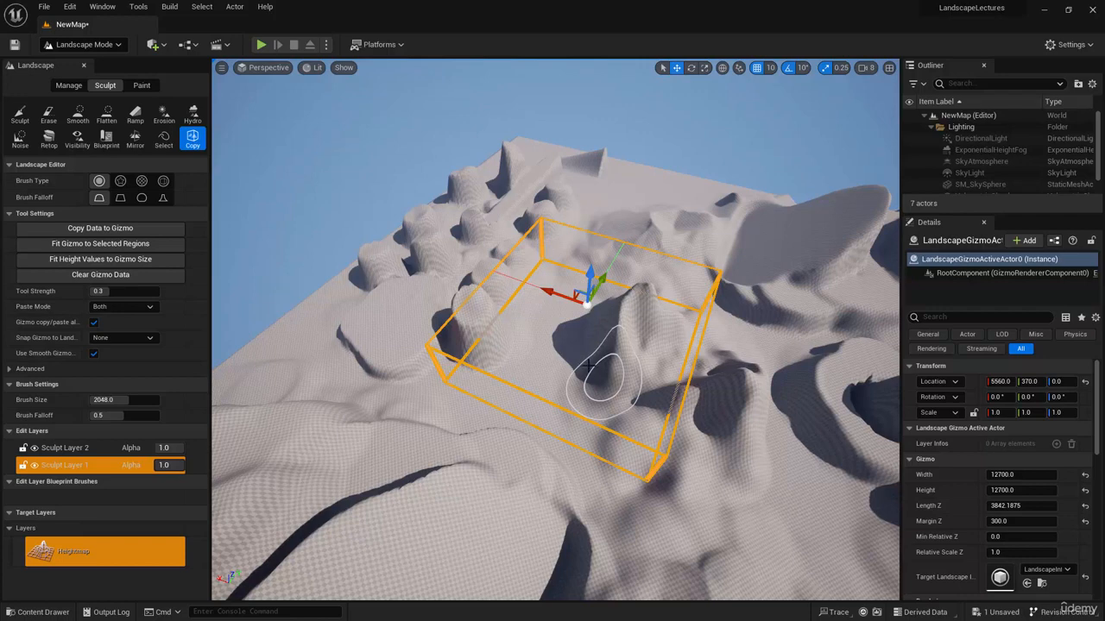
left_click_drag(547, 291, 376, 253)
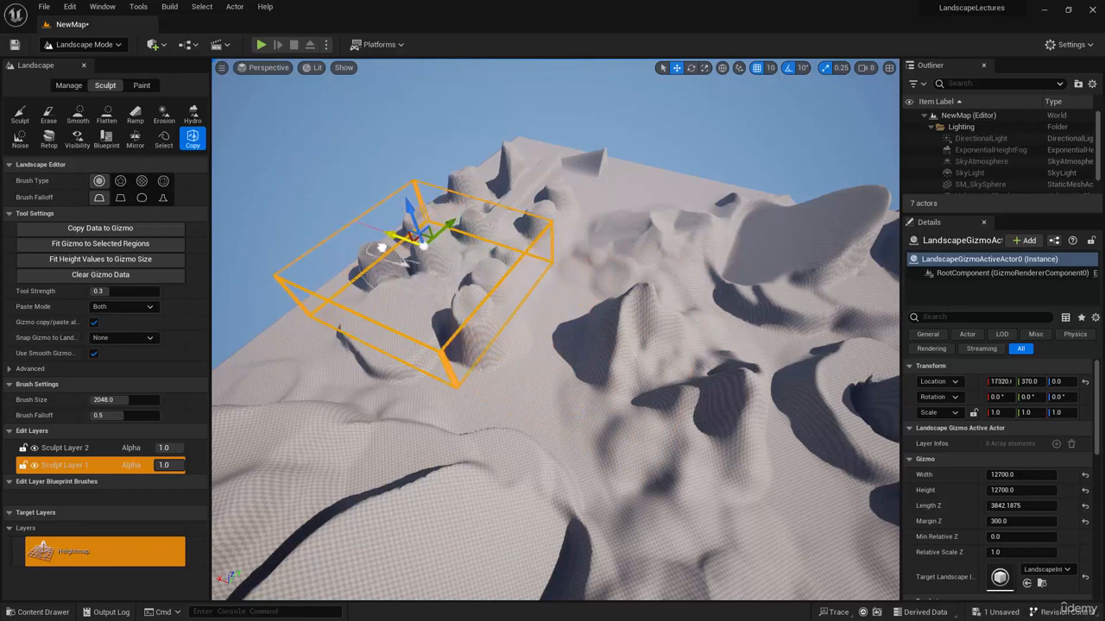
left_click_drag(443, 229, 464, 211)
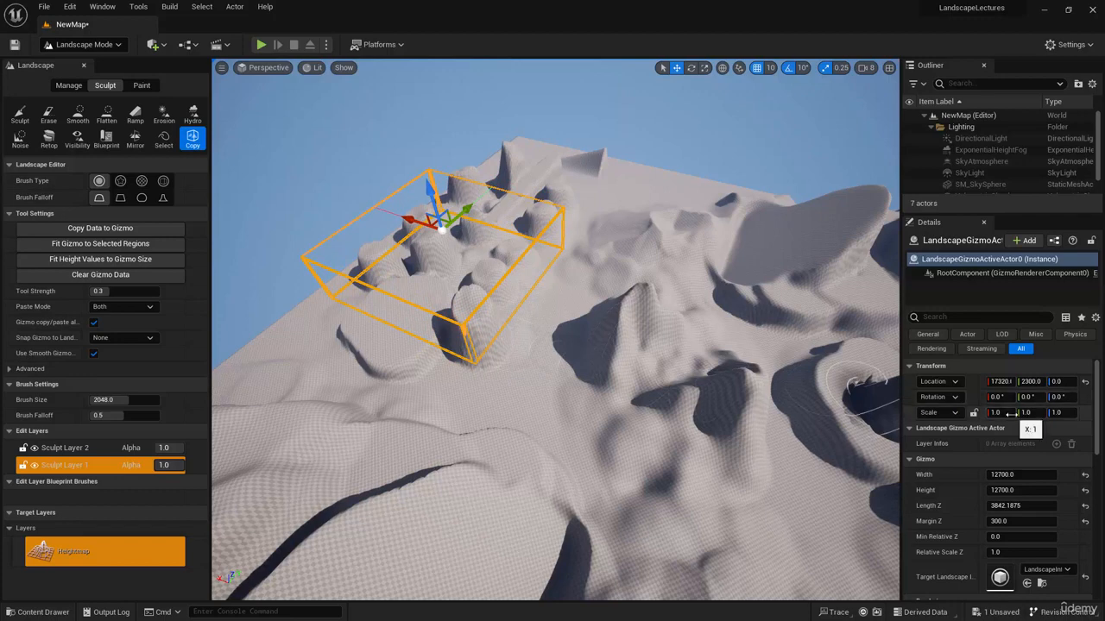
- Enlarge the gizmo to a width of about 16296.5 and a height of about 16163.3, and copy the landscape data into it
left_click_drag(1001, 473, 1015, 519)
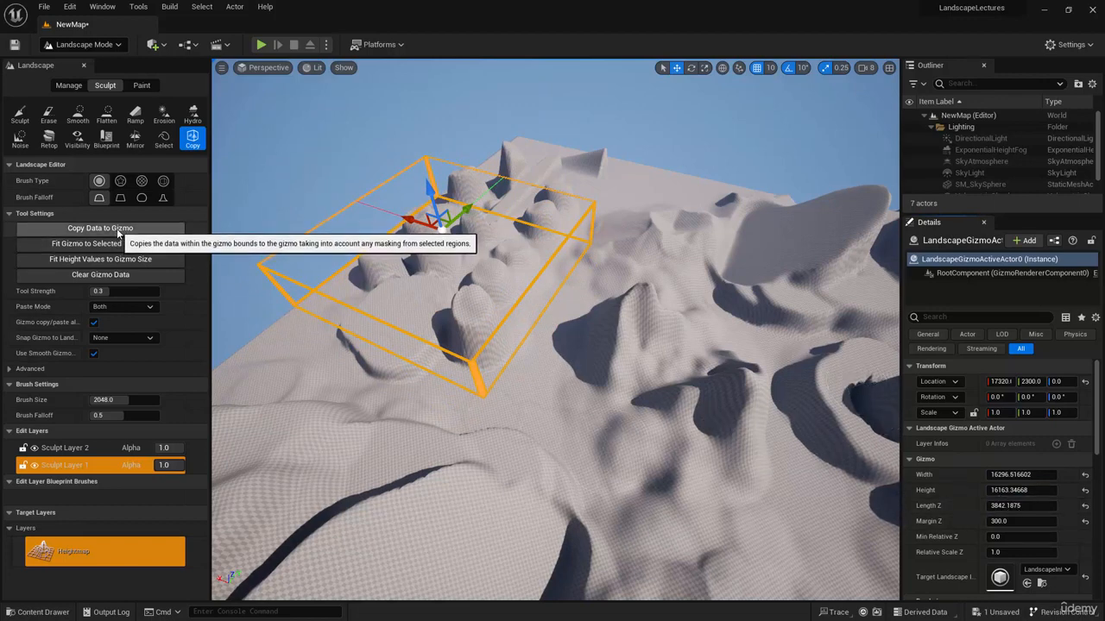
key("ctrl+c")
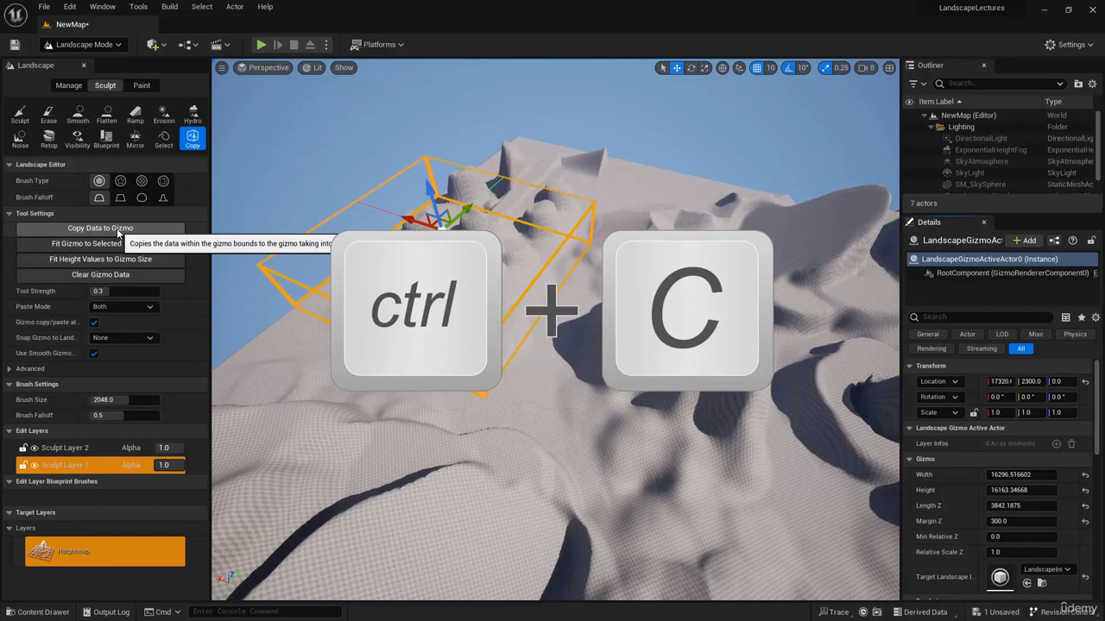
left_click(118, 231)
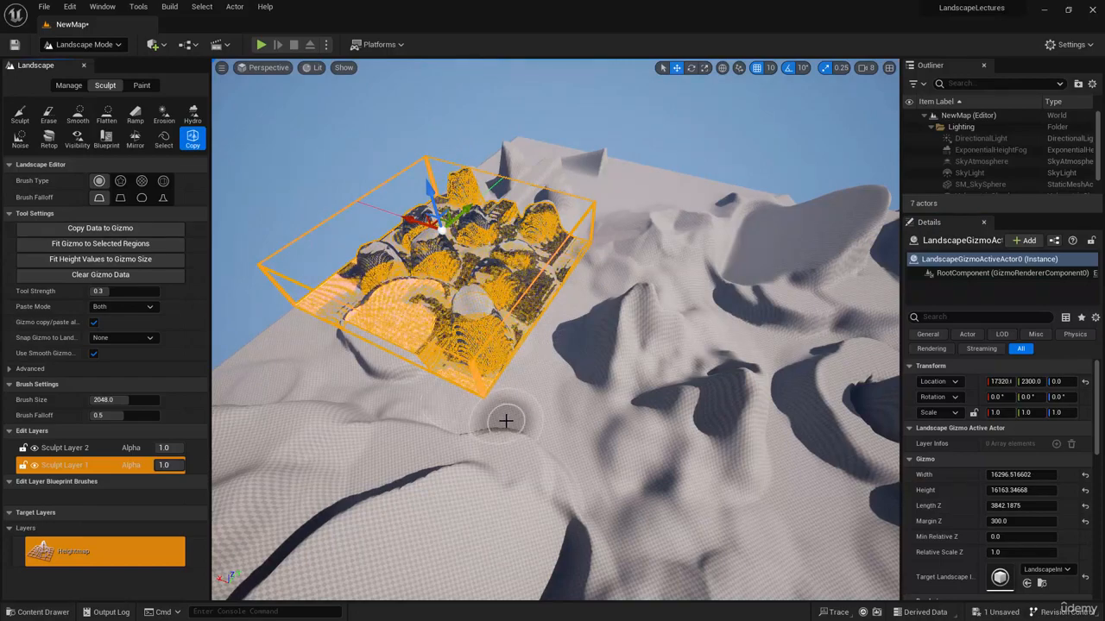
- Move the gizmo to about Y -12290 over the sloped hill, paste the copied terrain there, and undo the paste
right_click_drag(505, 421, 505, 421)
left_click_drag(699, 216, 485, 269)
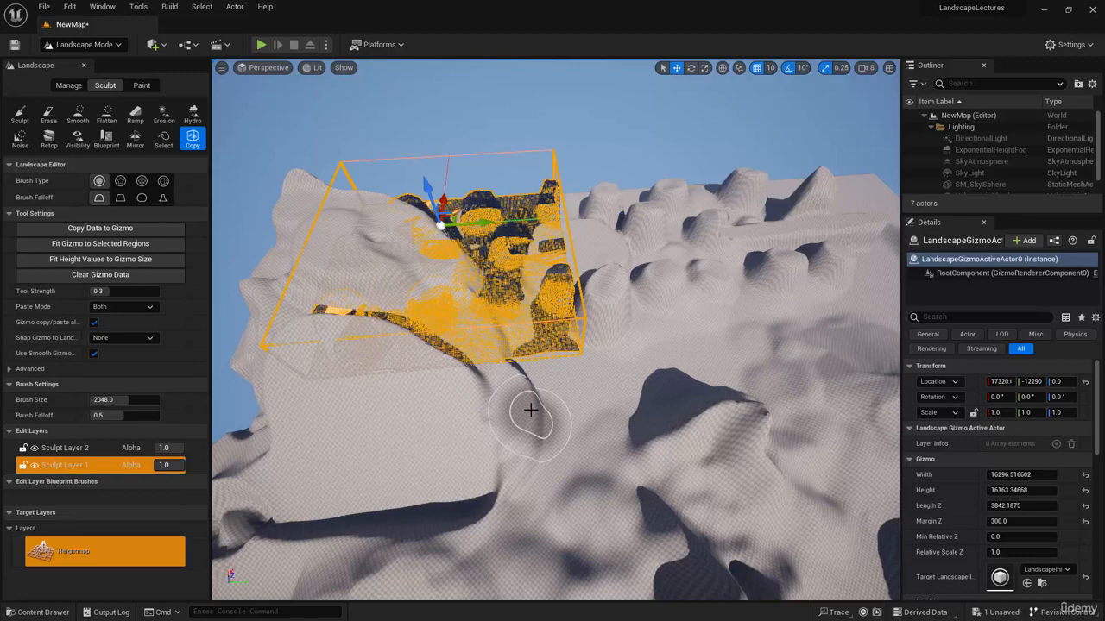
key("ctrl+v")
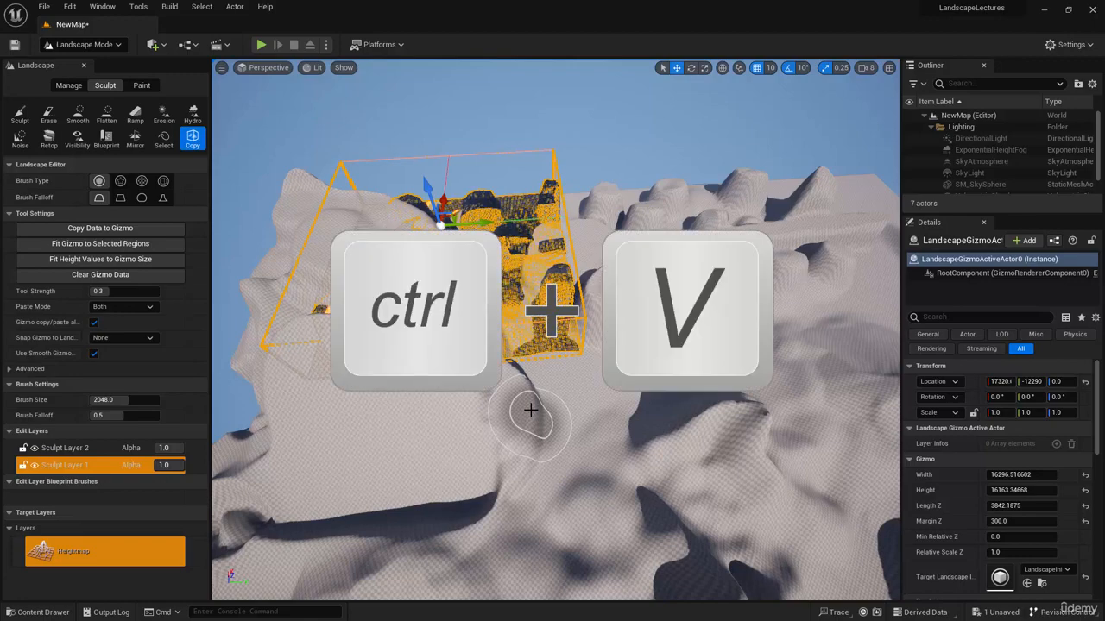
left_click_drag(485, 223, 747, 207)
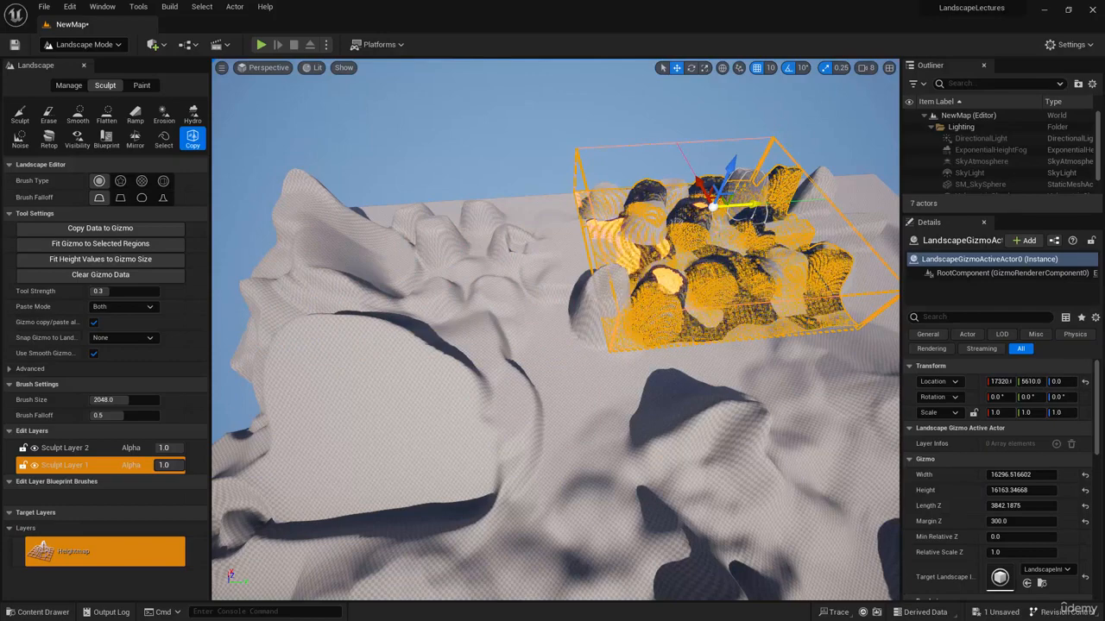
key("ctrl+z")
key("ctrl+z")
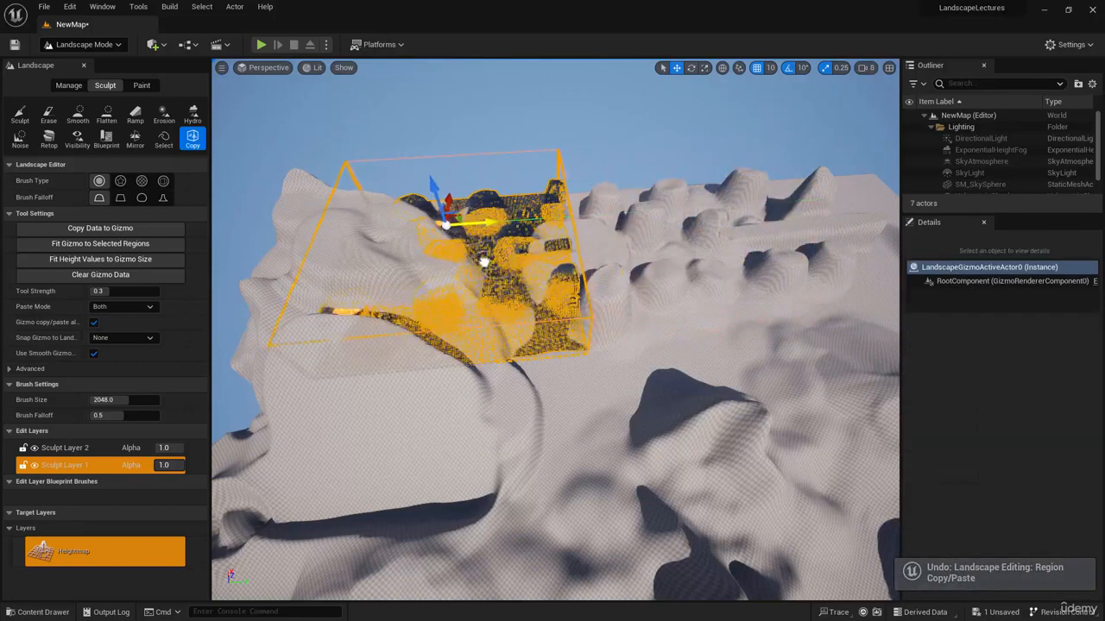
- Reposition the gizmo over the hill, paste the copied pillars using the gizmo brush type, inspect the result, and undo the paste
left_click_drag(484, 262, 437, 272)
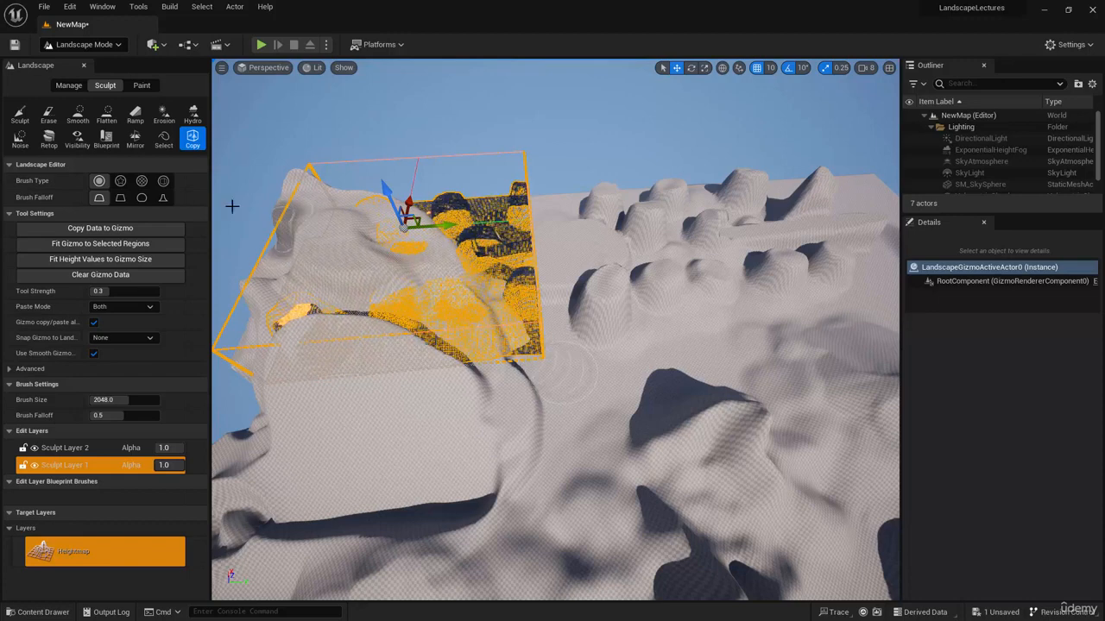
left_click(162, 182)
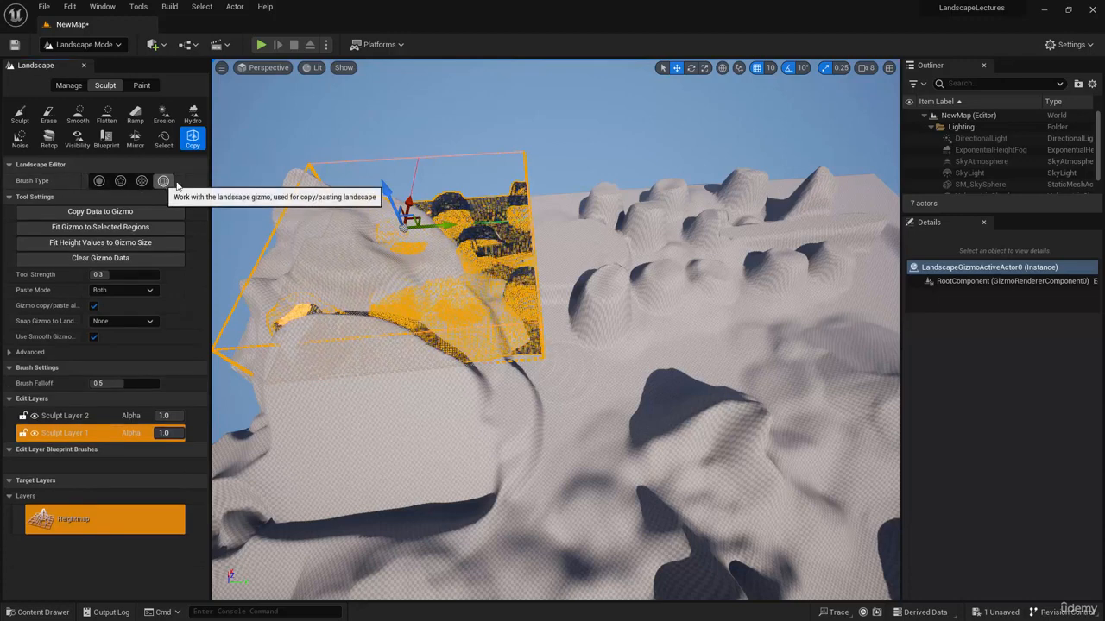
left_click(605, 250)
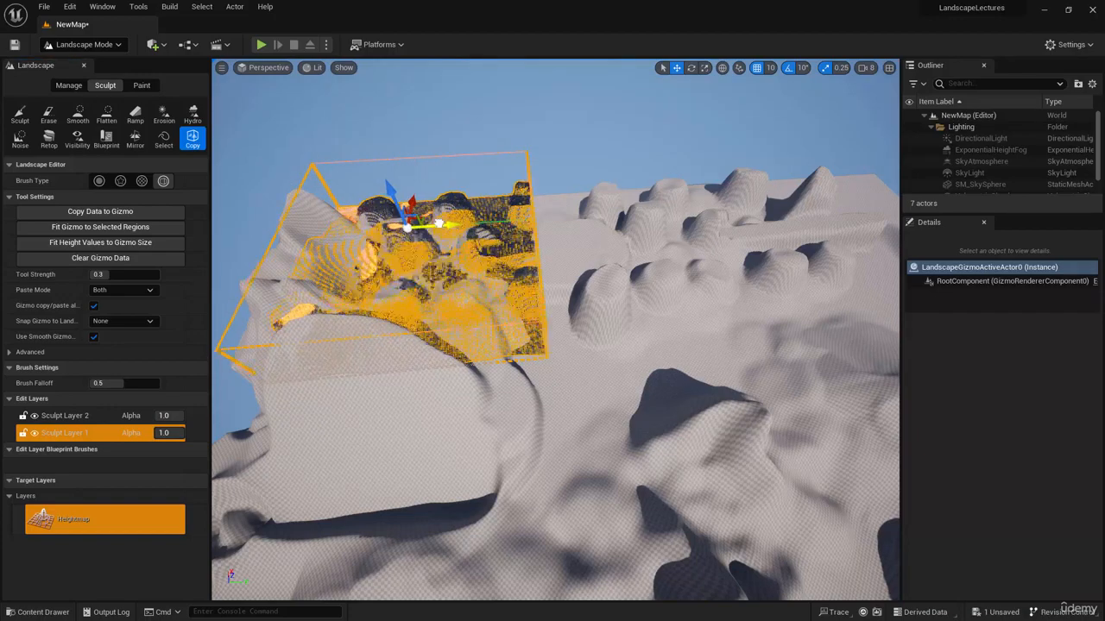
left_click_drag(434, 226, 686, 210)
key("ctrl+z")
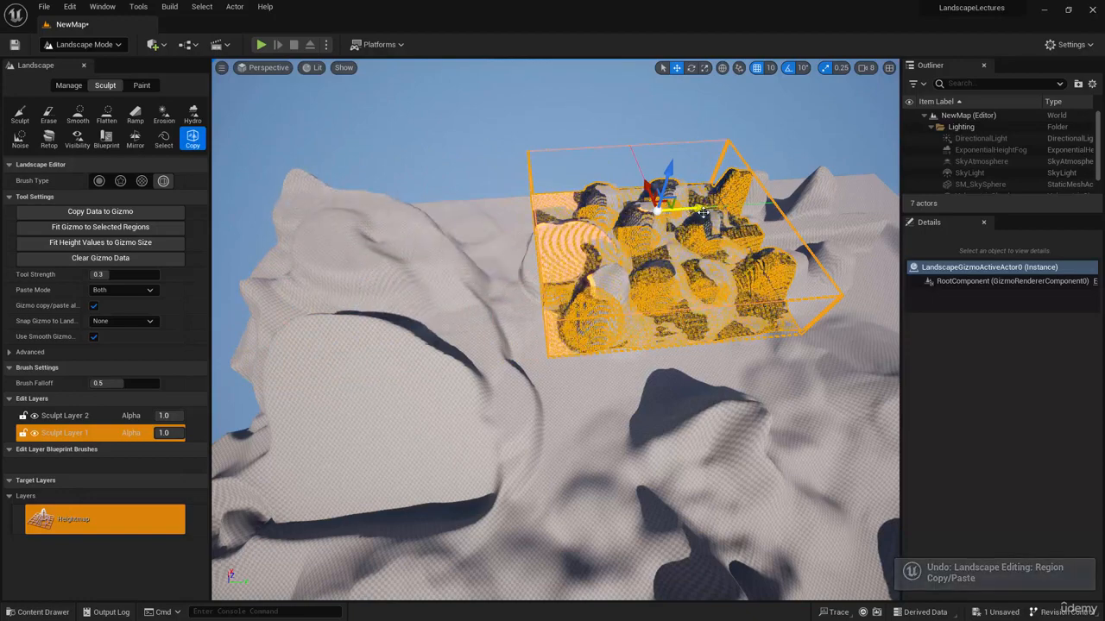
- Return the gizmo to the hill, paint the copied pillars in with the circle brush, move the gizmo to Y-side pillars, and undo the paste
left_click_drag(687, 210, 461, 226)
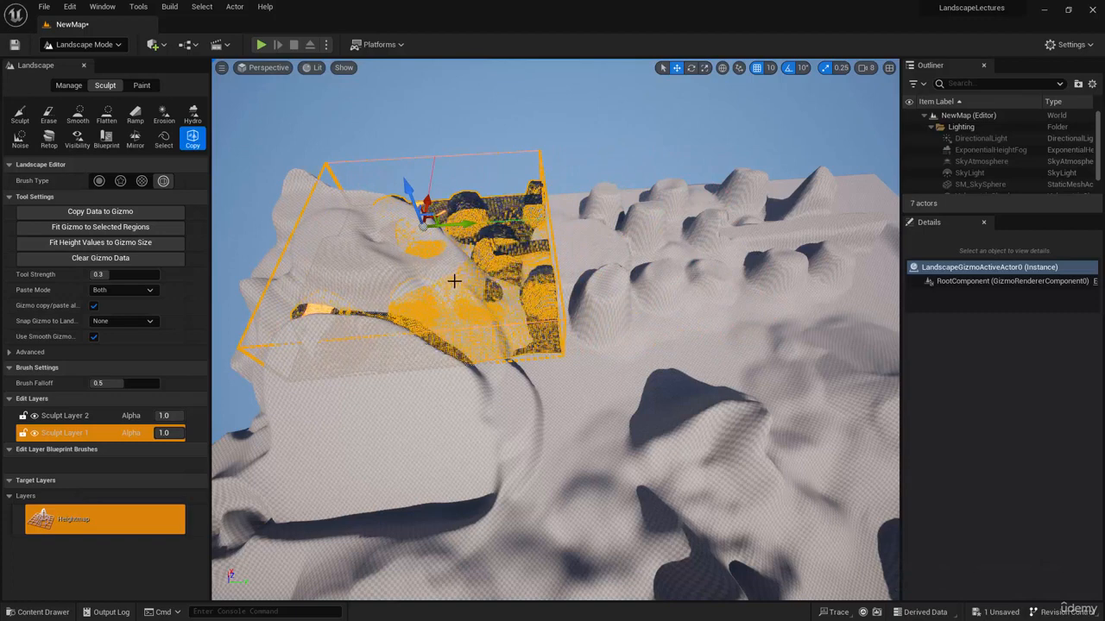
left_click(99, 181)
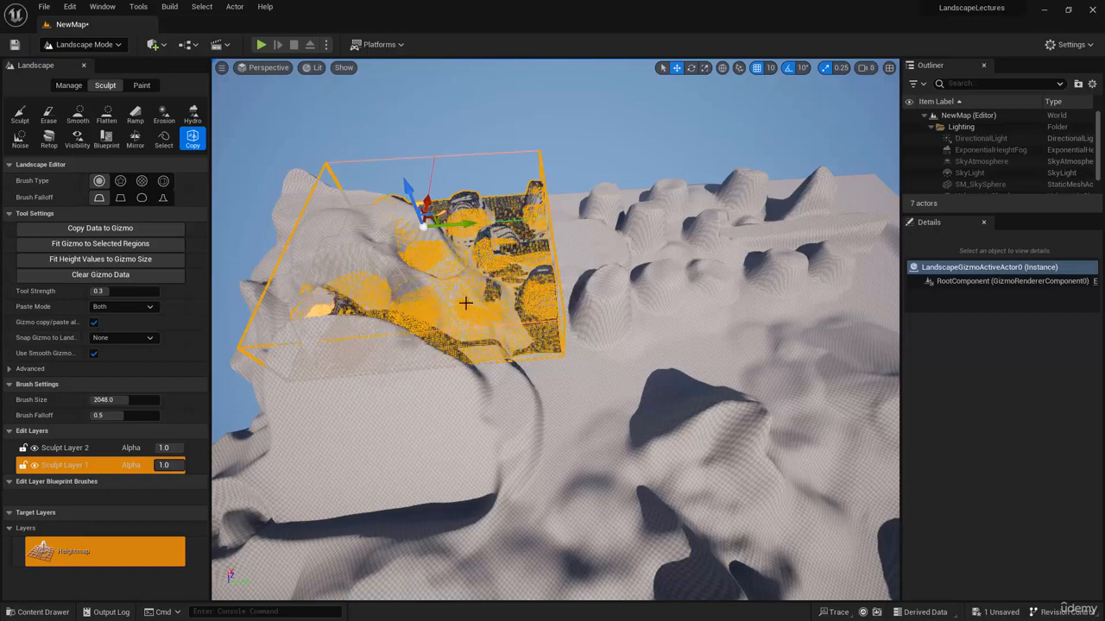
mouse_move(373, 260)
left_mouse_down()
mouse_move(380, 246)
mouse_move(423, 298)
left_mouse_up()
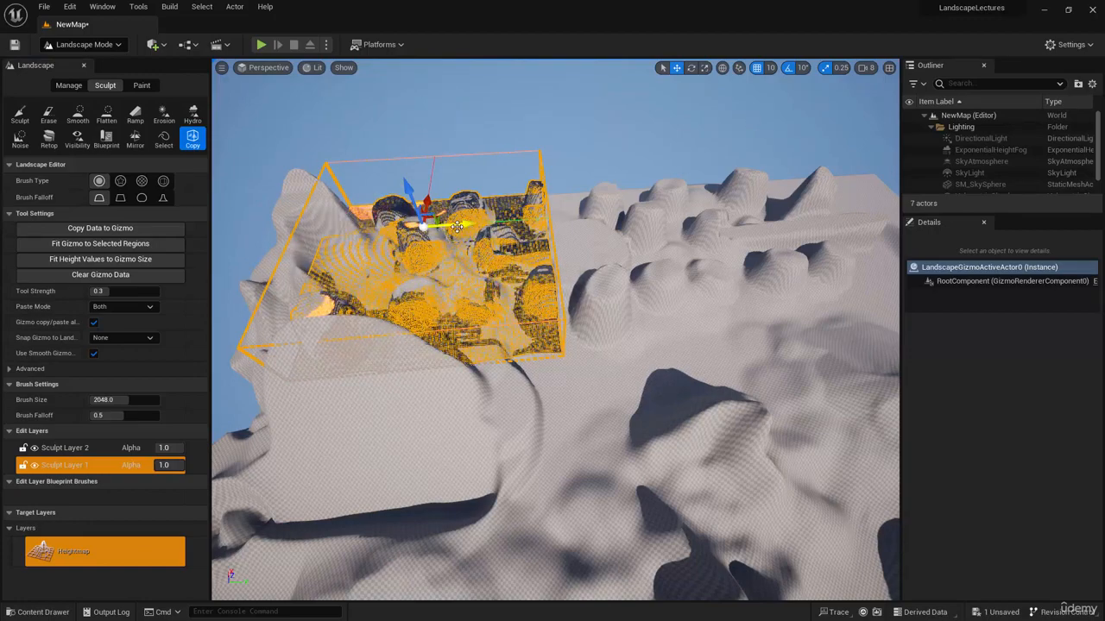
mouse_move(456, 226)
left_mouse_down()
mouse_move(716, 217)
mouse_move(703, 216)
left_mouse_up()
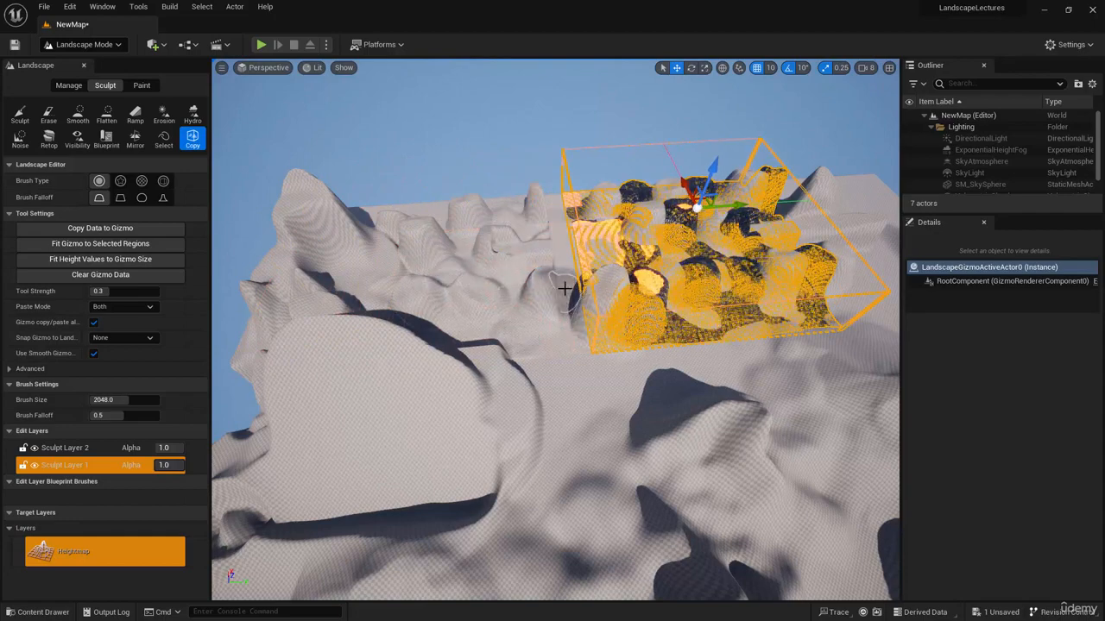
key("ctrl+z")
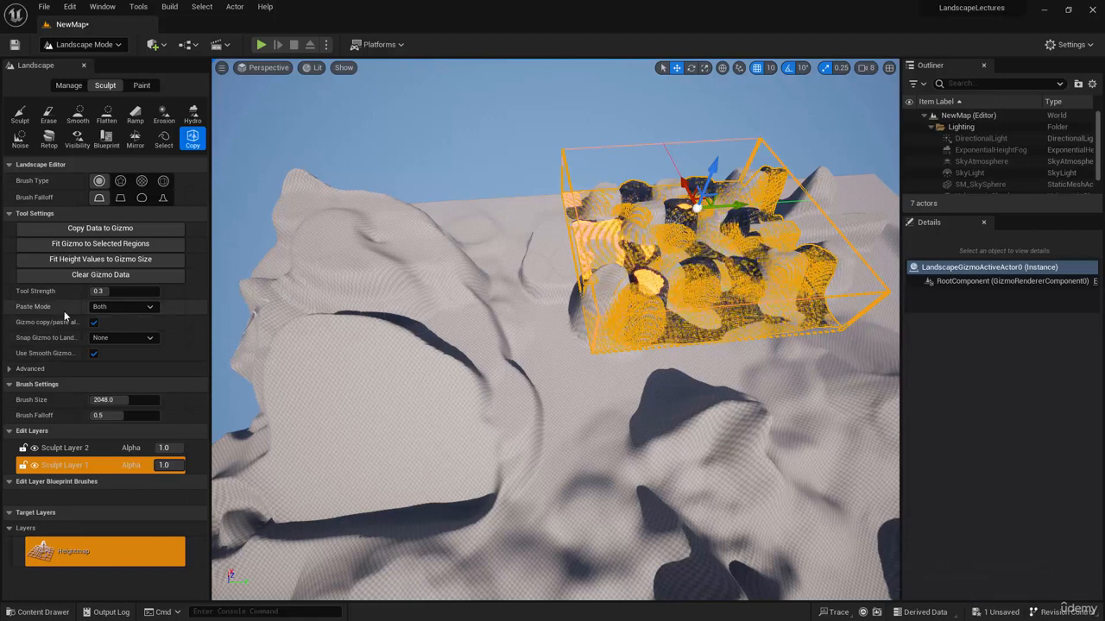
- Review the Paste Mode and gizmo snapping options, keeping Both and None, and clear the copied data from the gizmo
left_click(119, 307)
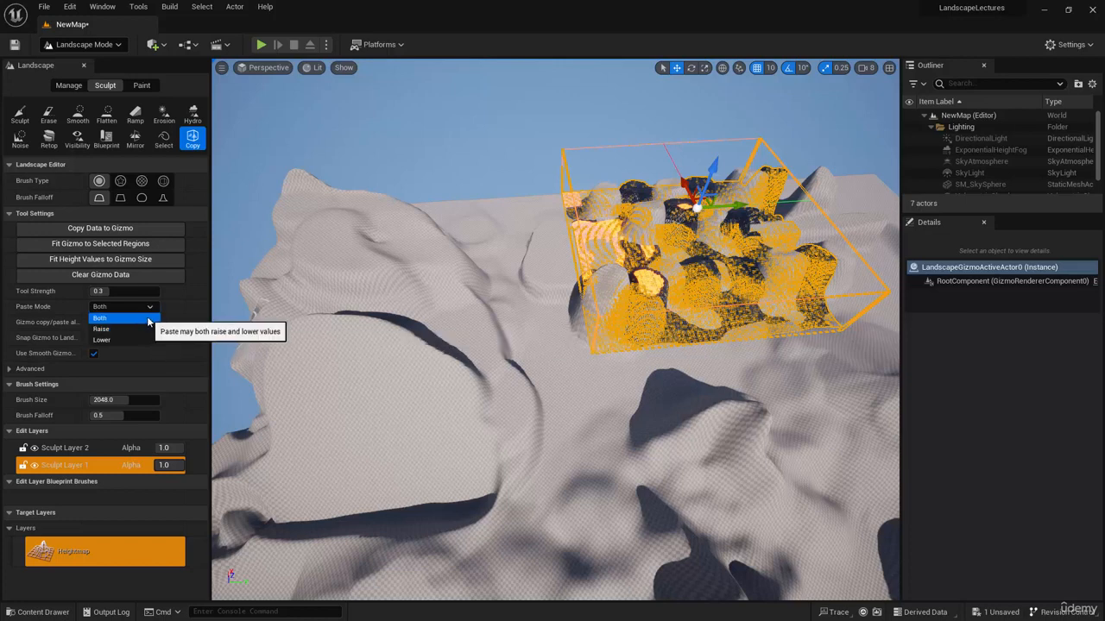
left_click(148, 319)
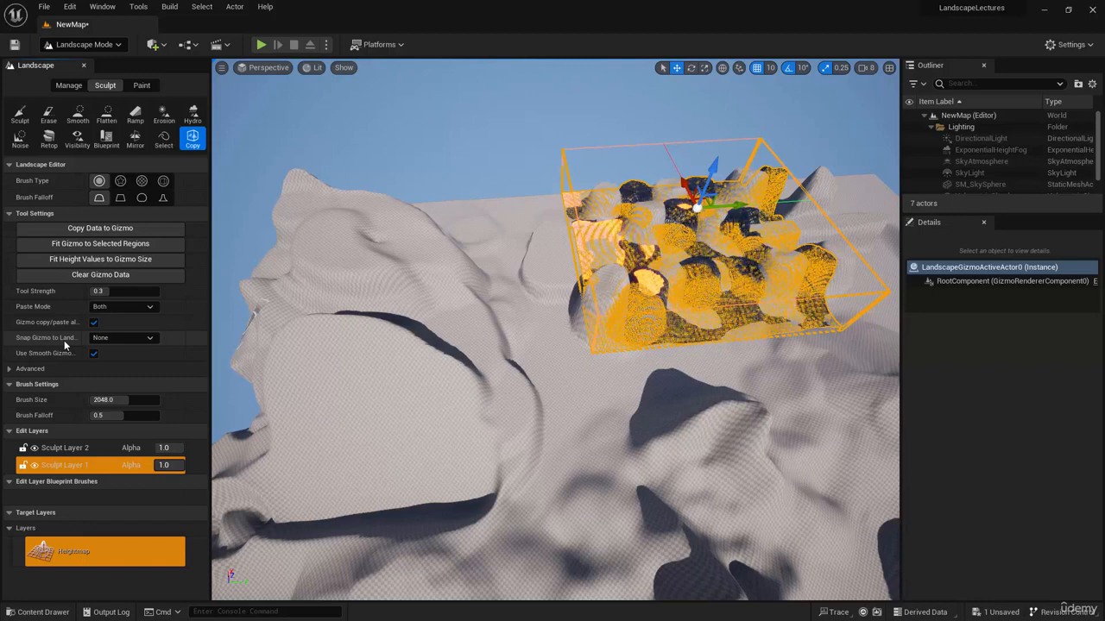
left_click(129, 339)
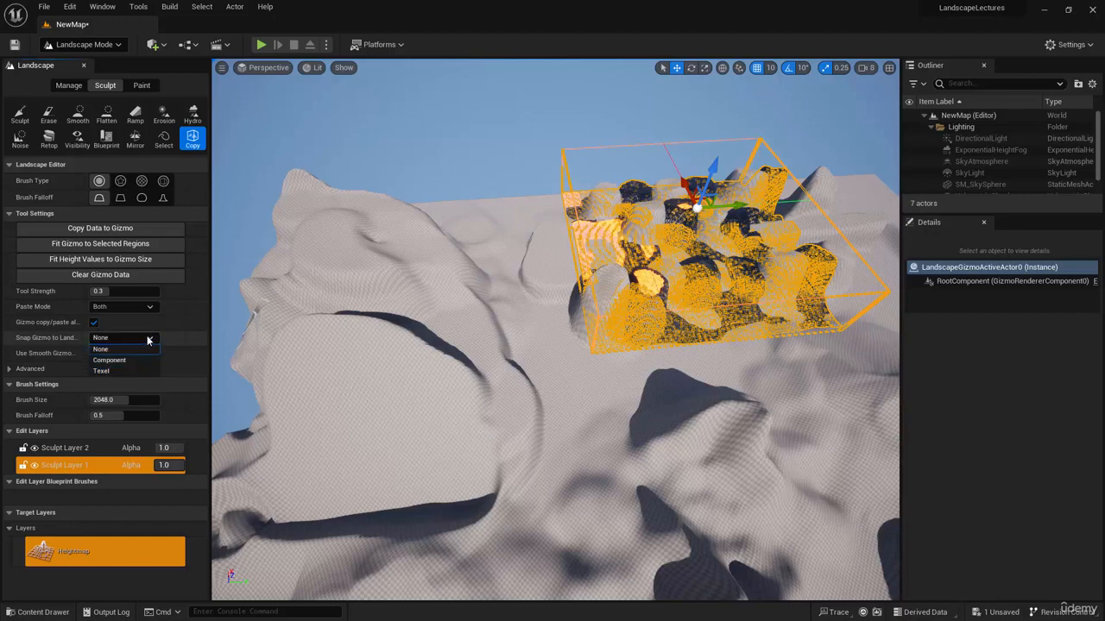
left_click(149, 339)
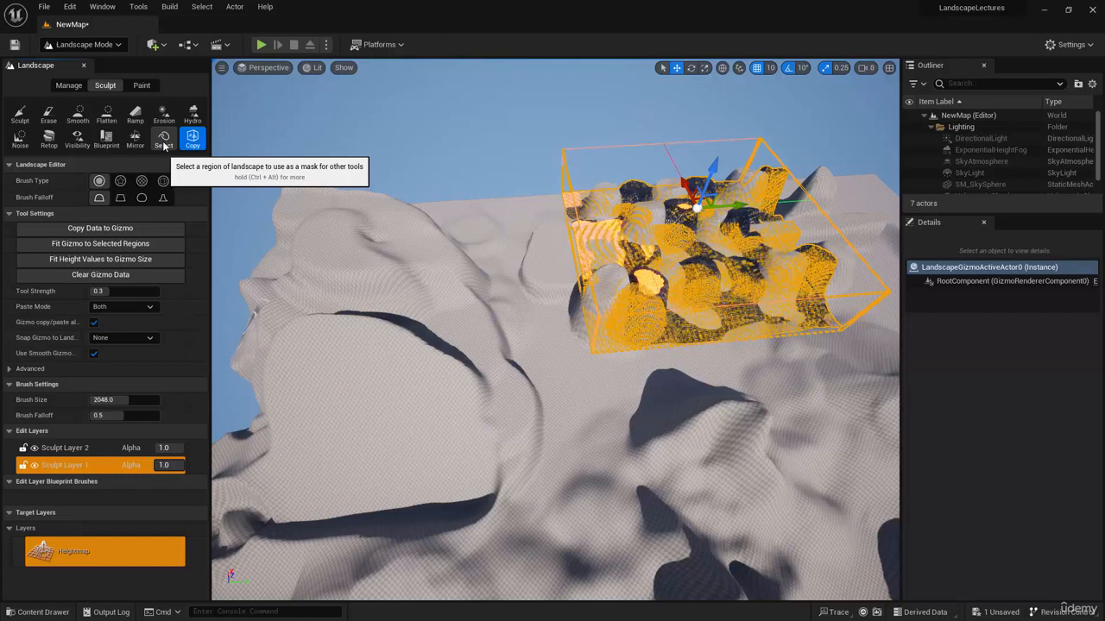
left_click(106, 276)
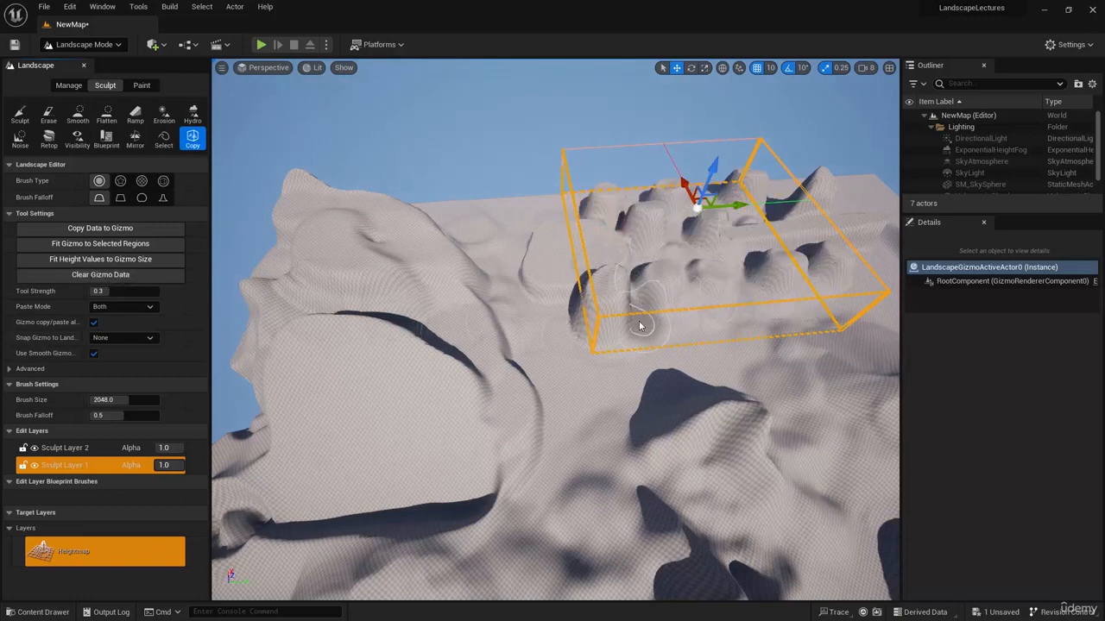
- Paint a region selection over the tall rounded pillar at the front of the pillar group with the Select tool
left_click(165, 141)
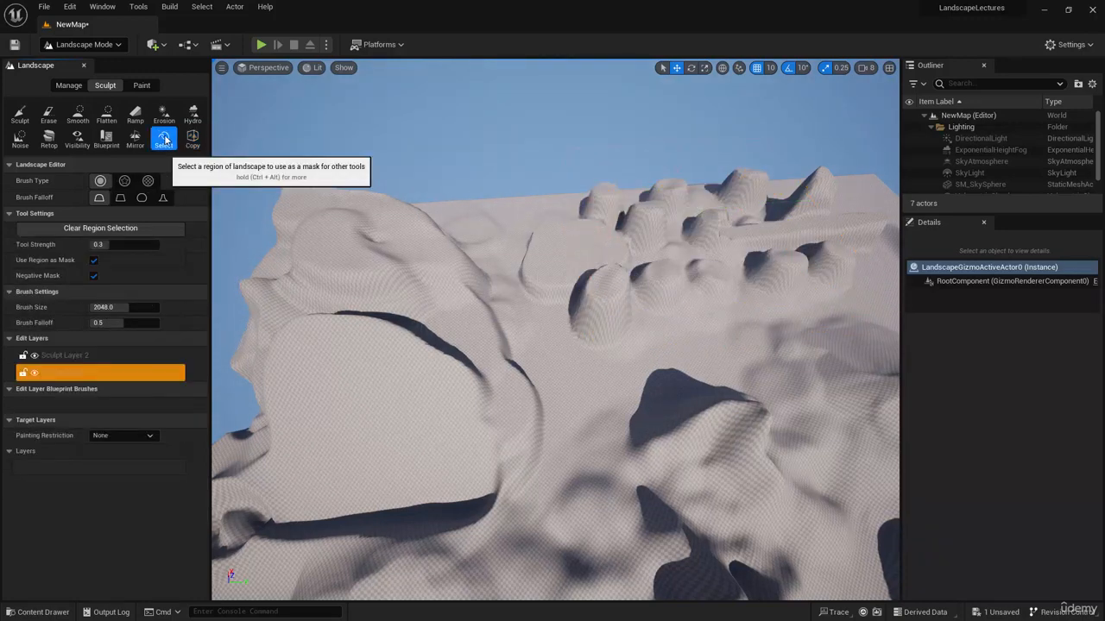
key("w")
mouse_move(596, 385)
right_mouse_down()
mouse_move(596, 302)
mouse_move(596, 385)
right_mouse_up()
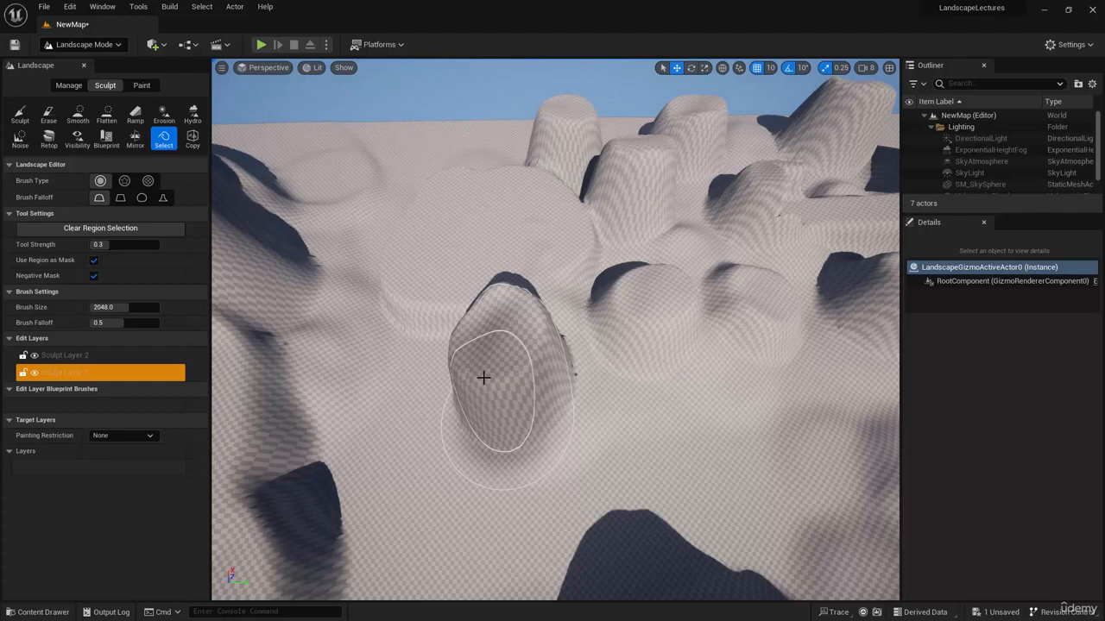
left_click_drag(484, 378, 489, 347)
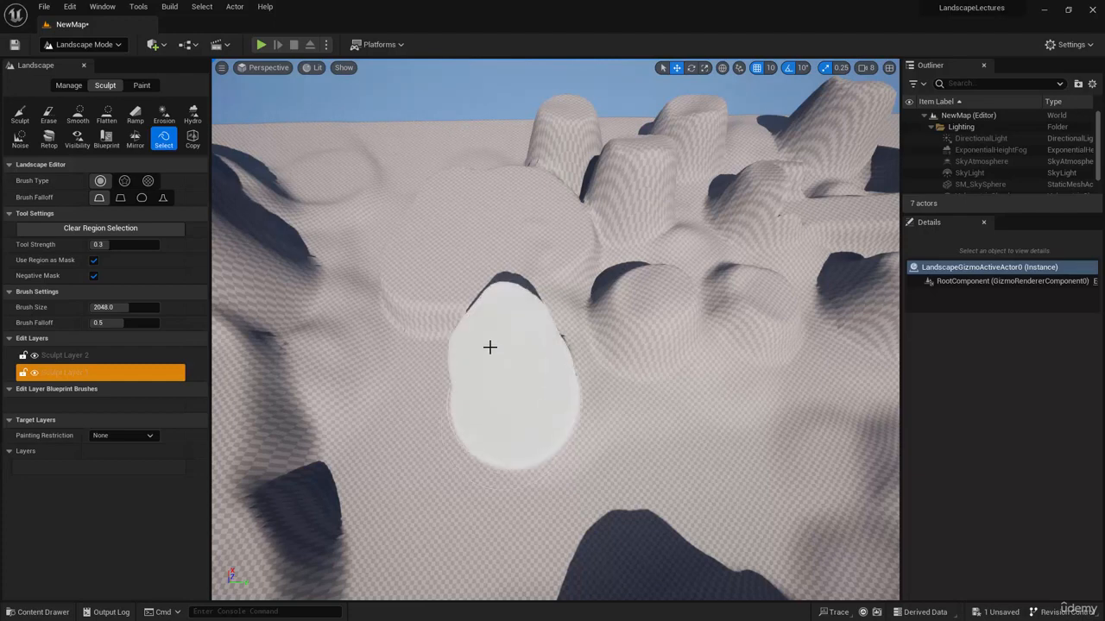
- Fit the Copy tool's gizmo to the selected pillar region and copy its terrain data into the gizmo
left_click(194, 142)
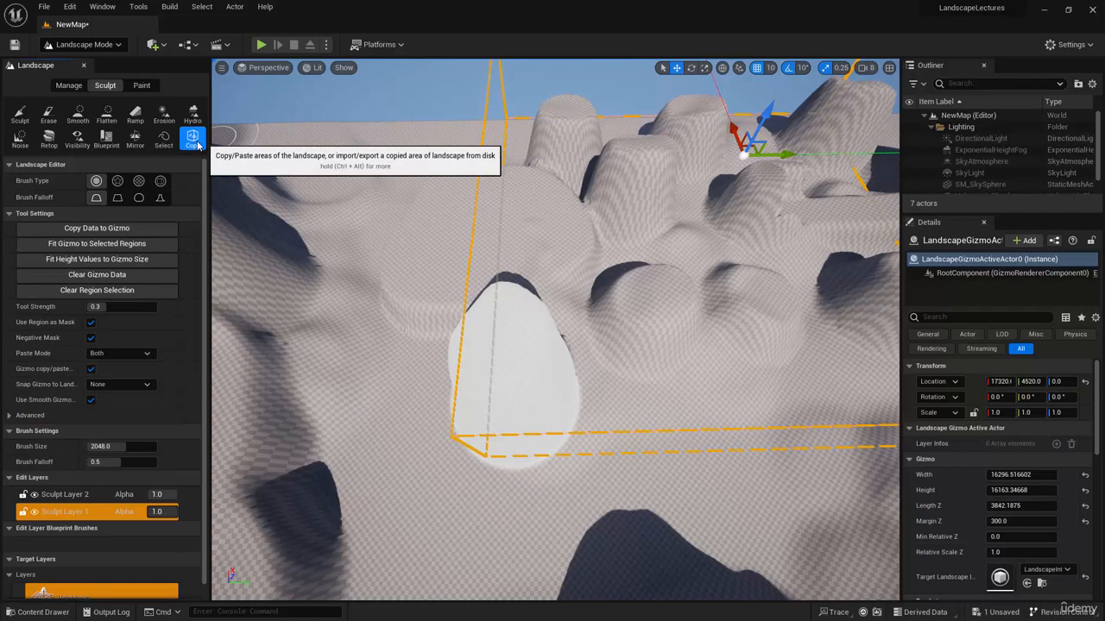
left_click(107, 244)
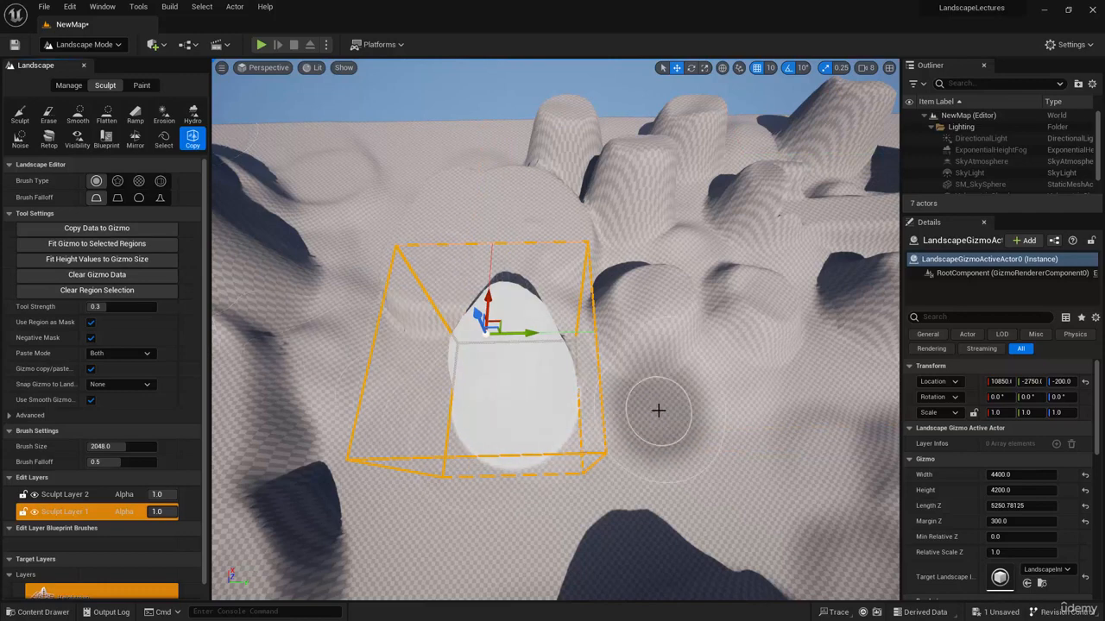
left_click(93, 230)
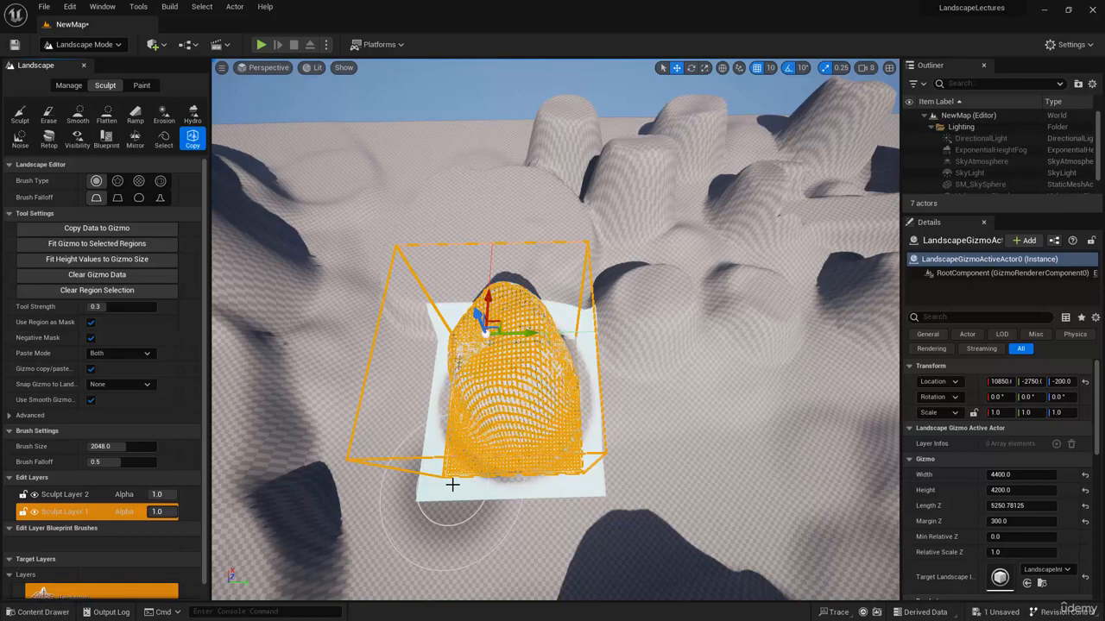
- Turn Negative Mask off for the selected pillar region to compare the masking, and turn it back on
left_click(163, 139)
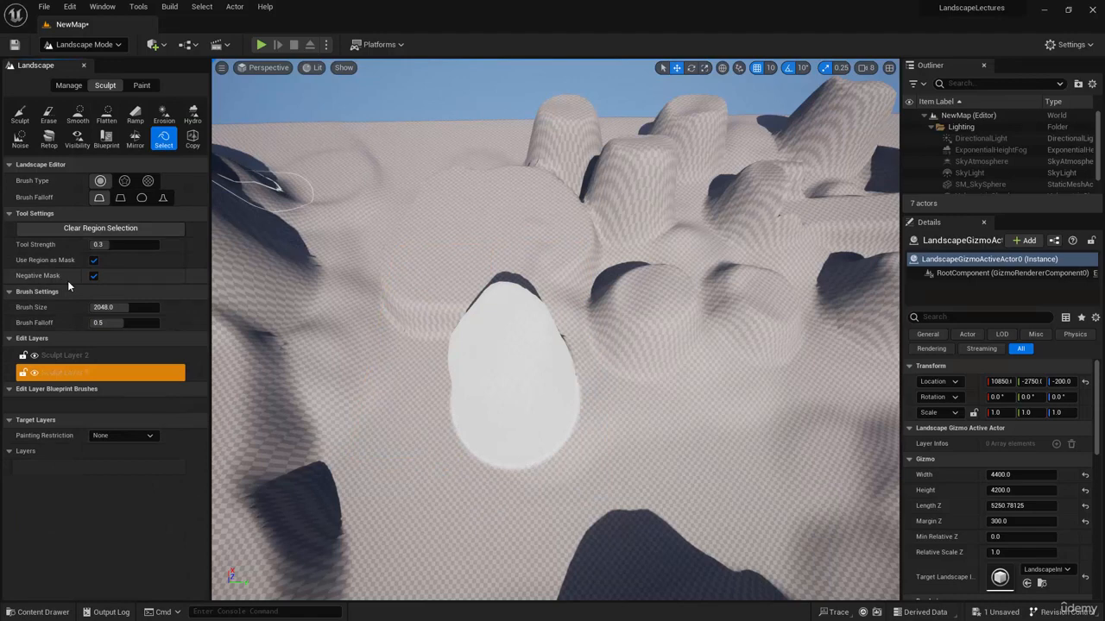
left_click(93, 275)
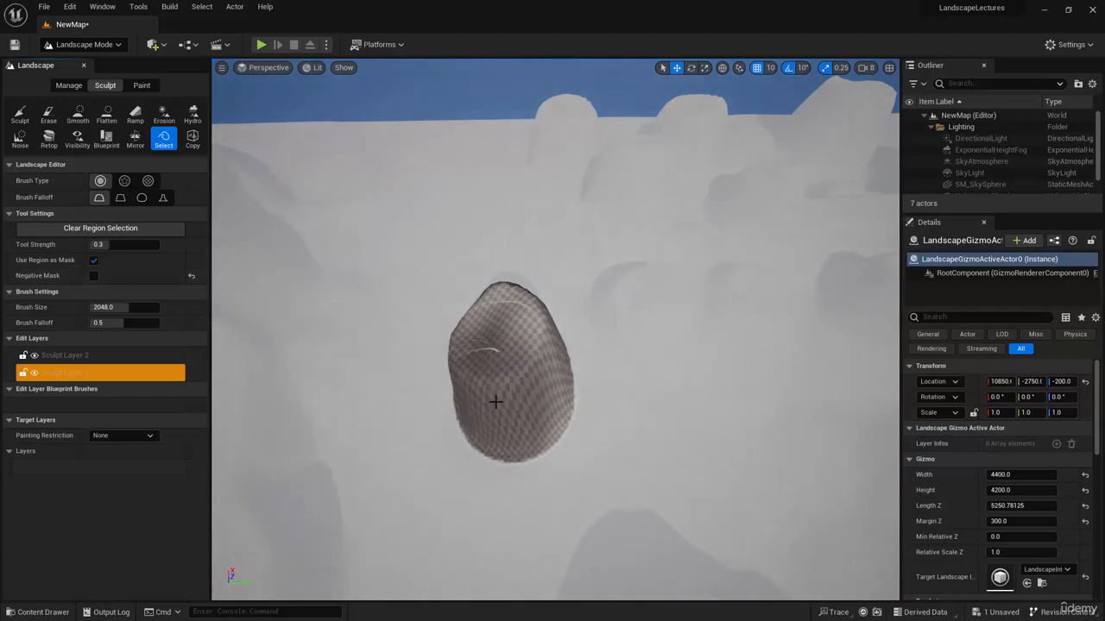
left_click(94, 276)
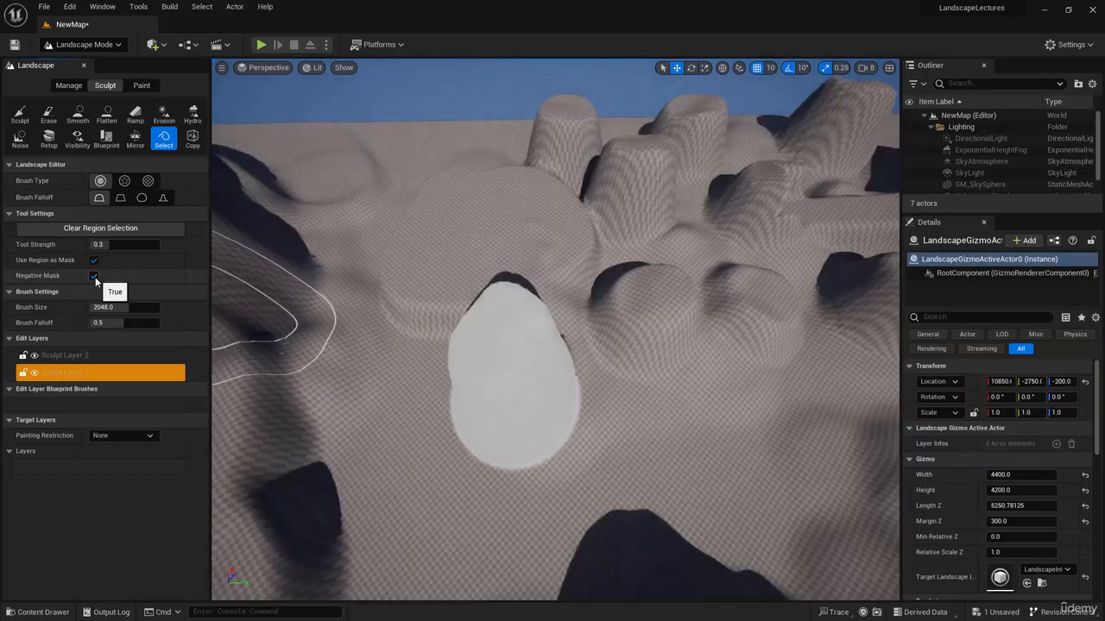
- Clear the region selection on the pillar and clear the copied data from the gizmo
left_click(100, 228)
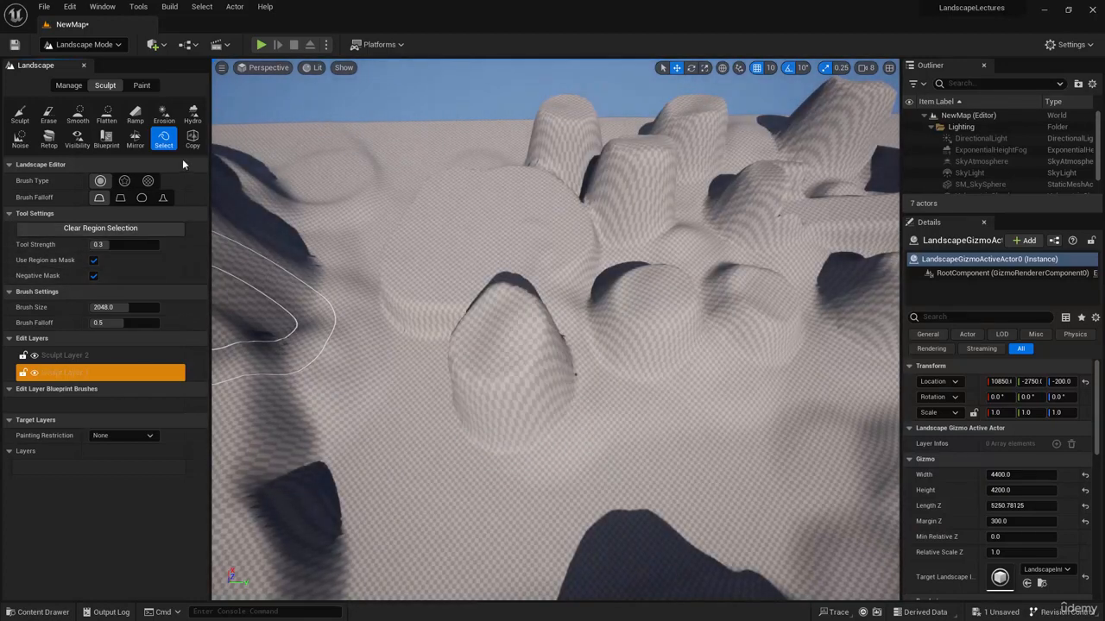
left_click(192, 139)
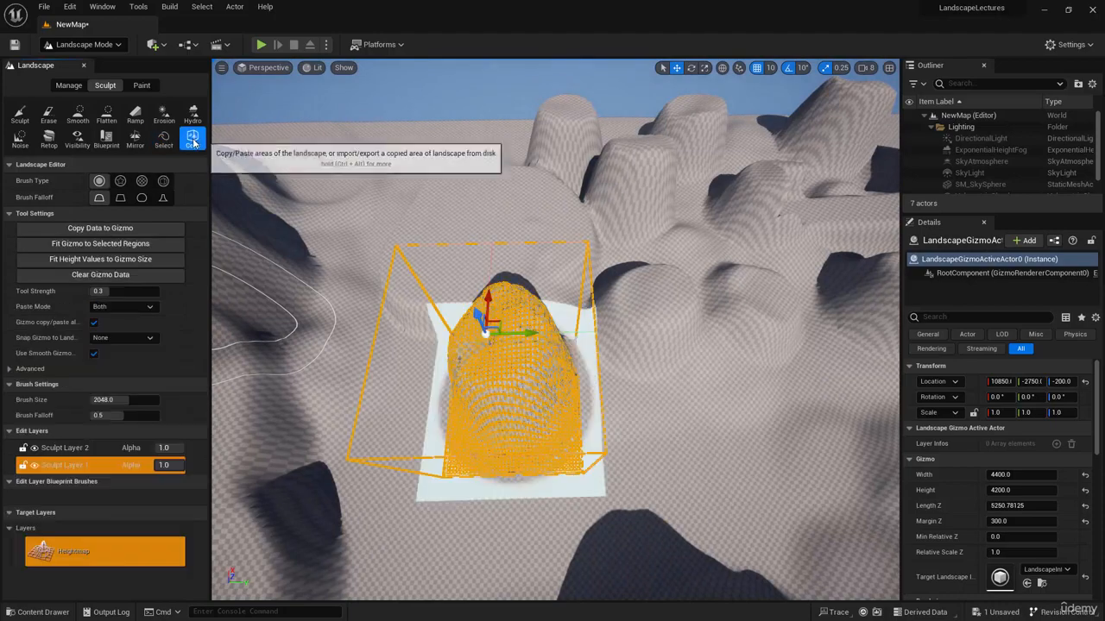
left_click(102, 276)
- Stretch the gizmo's Length Z to about 10095 over the pillars near X 19440, Y 3960, and fit the height values to the gizmo size
key("s")
right_click_drag(542, 214, 573, 235)
left_click_drag(999, 507, 1049, 508)
right_click_drag(659, 491, 680, 450)
key("s")
left_click_drag(449, 412, 424, 242)
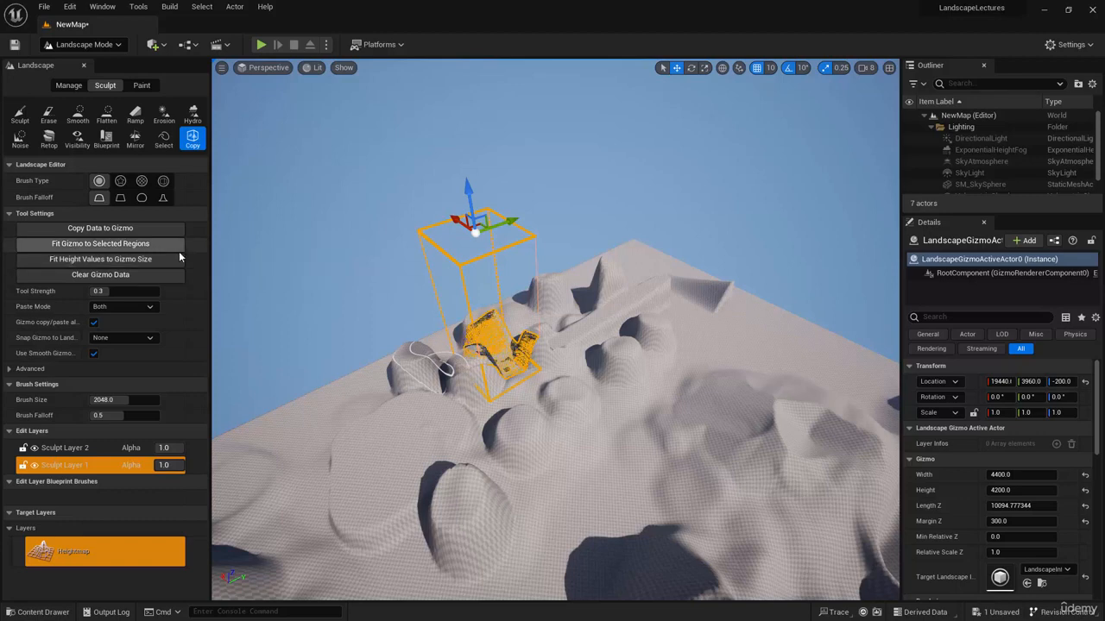
left_click(98, 263)
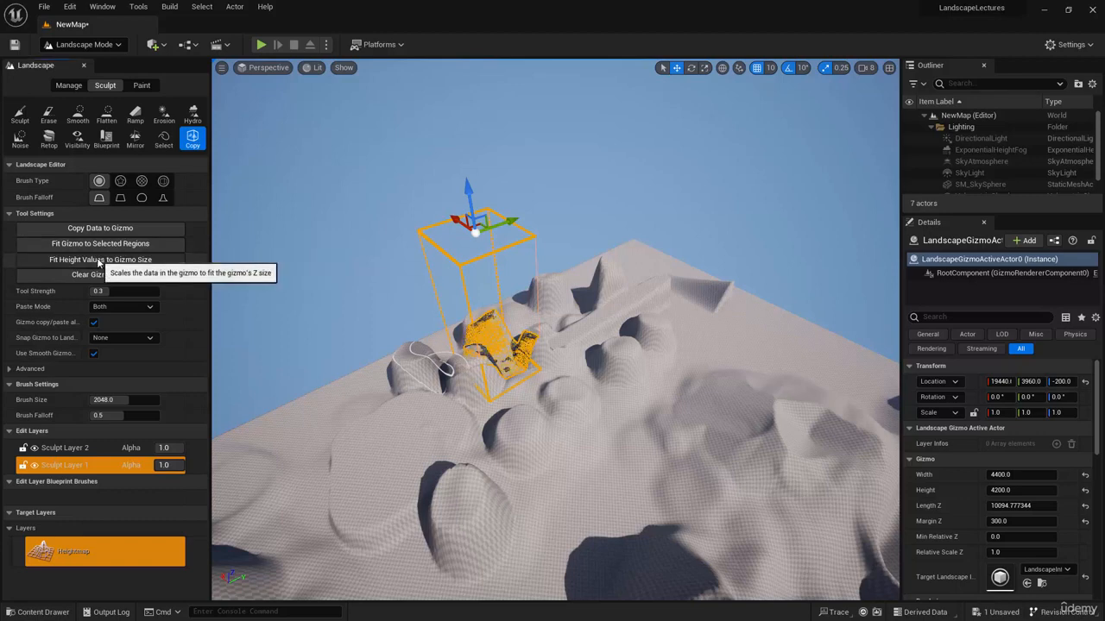